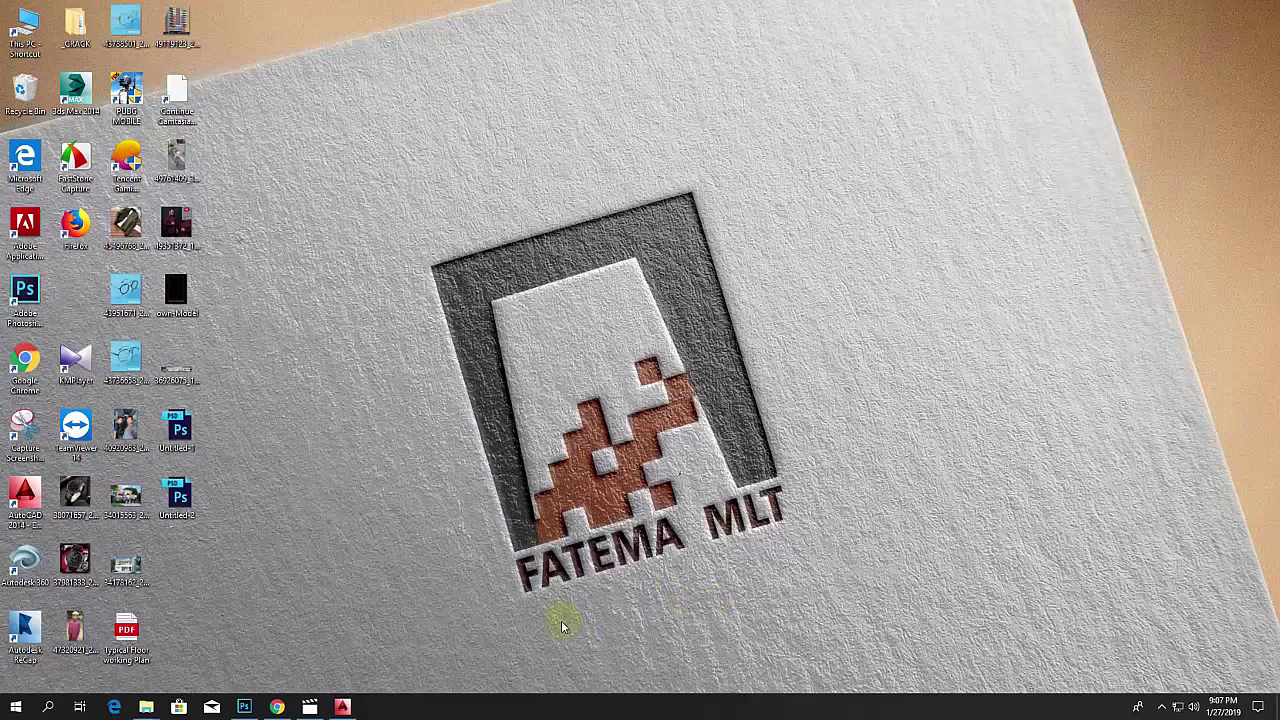
Step: Restore the AutoCAD window and zoom in on the underlined 'fatama mlt' and 'f.m.l' labels
left_click(343, 707)
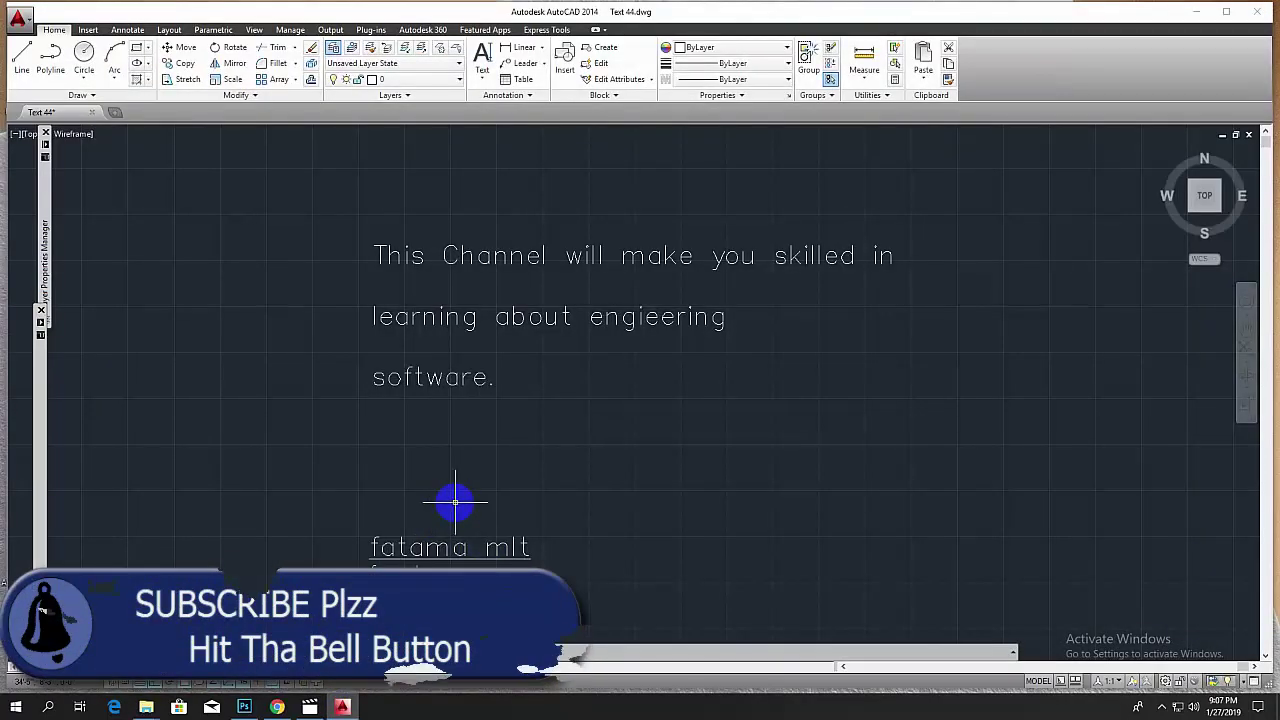
mouse_move(454, 502)
middle_mouse_down()
mouse_move(529, 491)
mouse_move(525, 470)
middle_mouse_up()
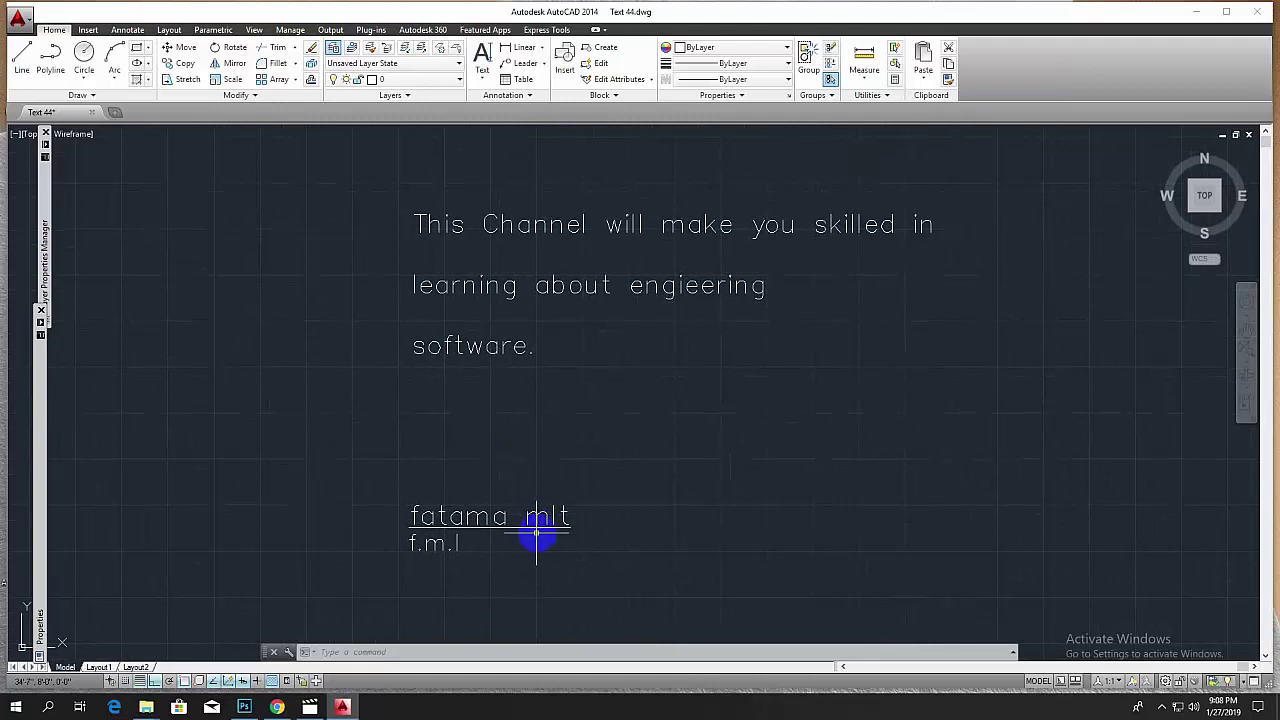
mouse_move(508, 549)
middle_mouse_down()
mouse_move(529, 543)
mouse_move(508, 520)
middle_mouse_up()
scroll(508, 520, "up", 3)
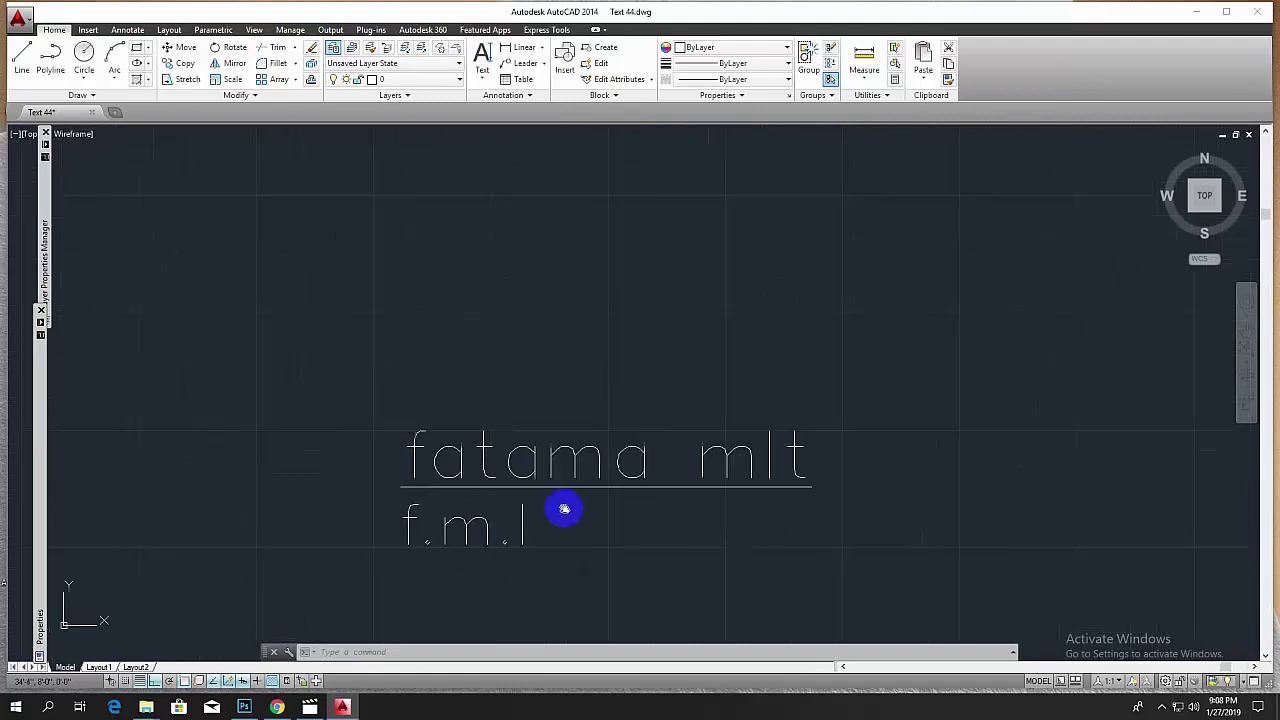
right_click(647, 466)
Step: Delete the trailing ' mlt' from the underlined label so it reads 'fatama'
double_click(647, 468)
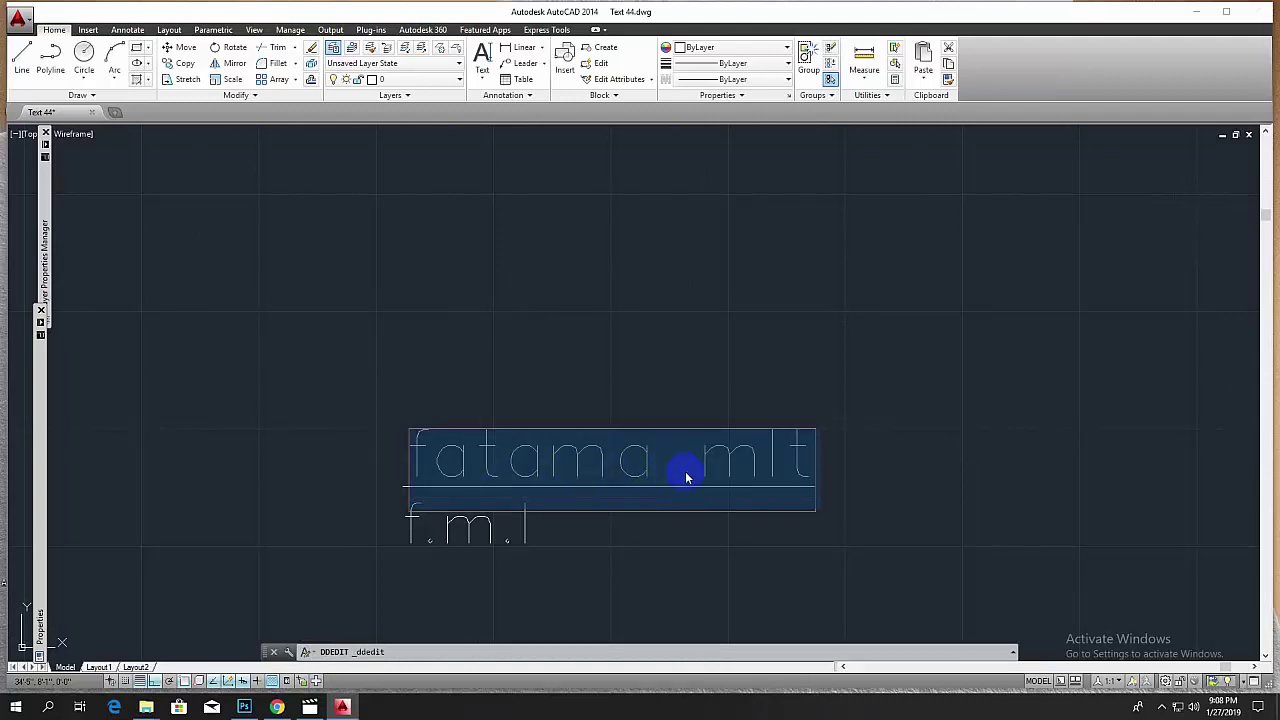
left_click(686, 476)
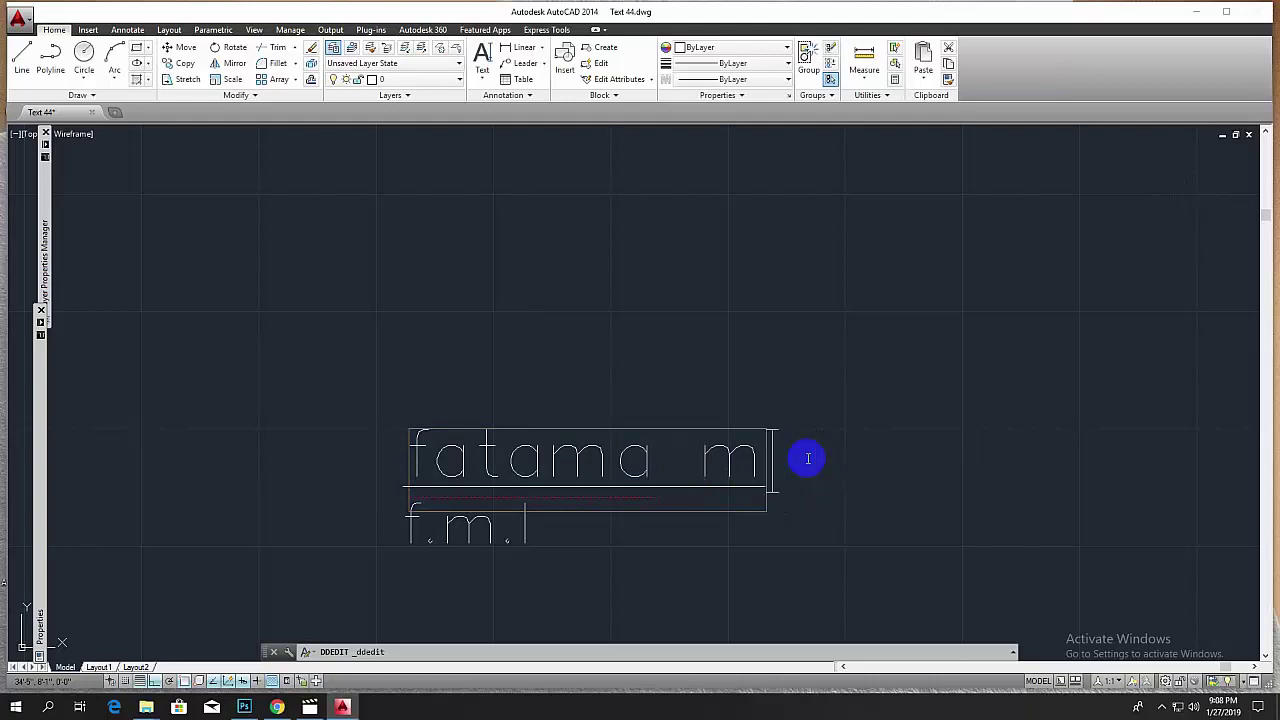
key("BackSpace")
key("BackSpace")
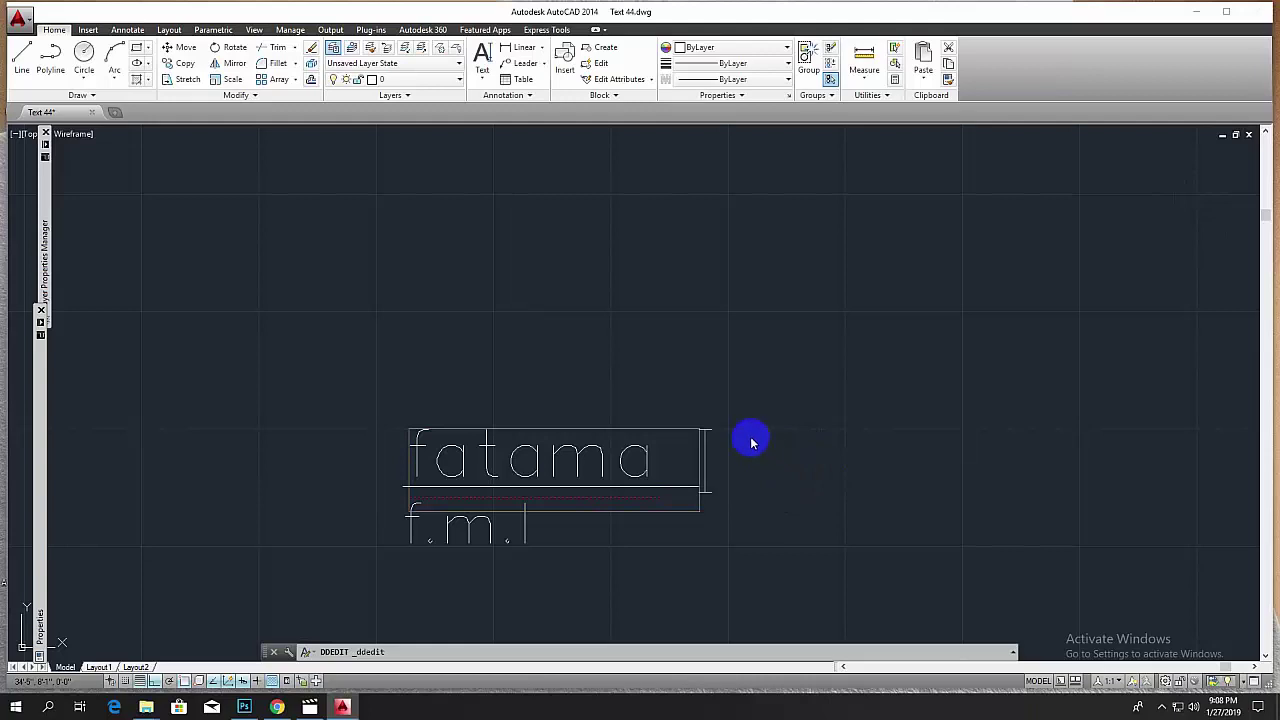
left_click(752, 435)
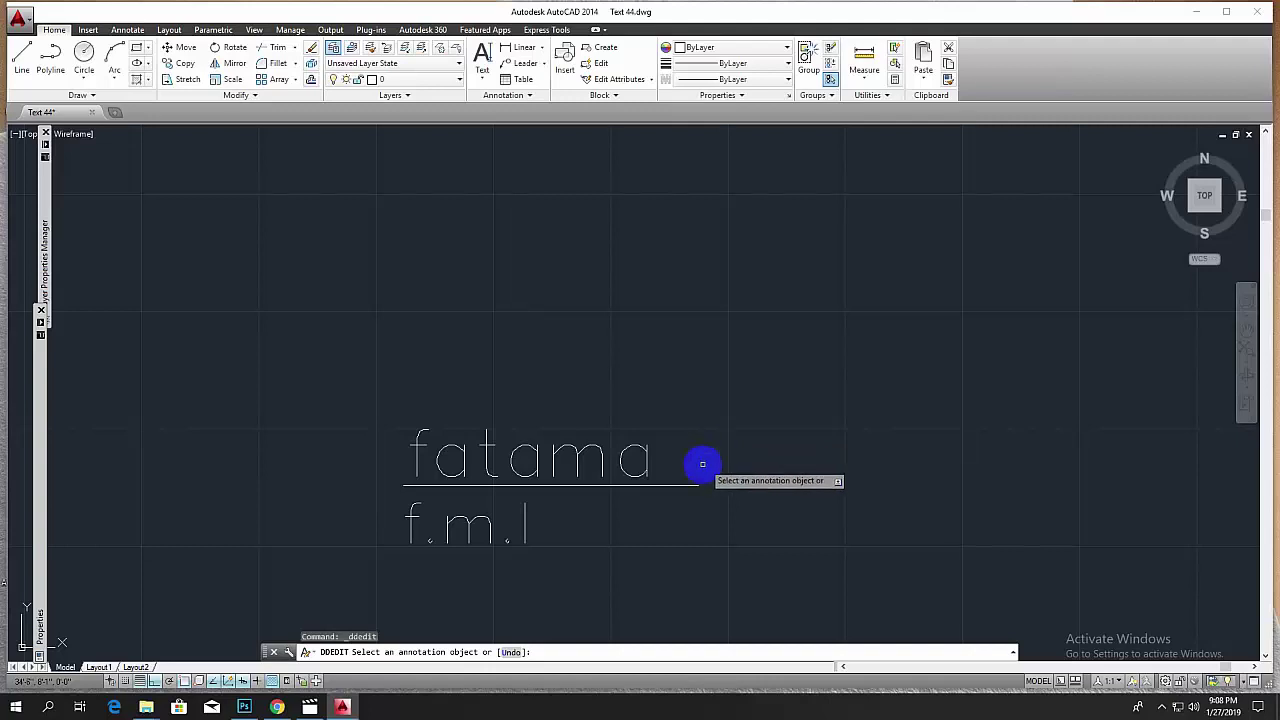
Step: Open the 'f.m.l' label for editing and close it without changes
middle_click_drag(704, 457, 731, 417)
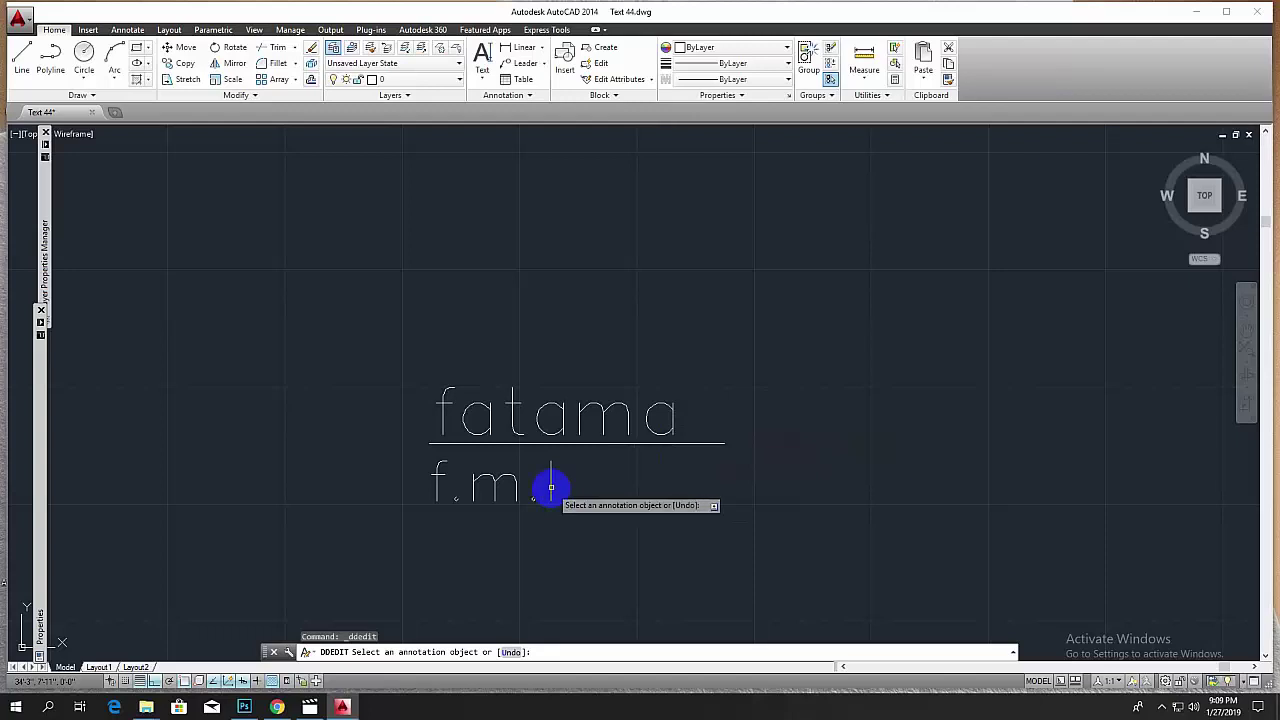
left_click(551, 489)
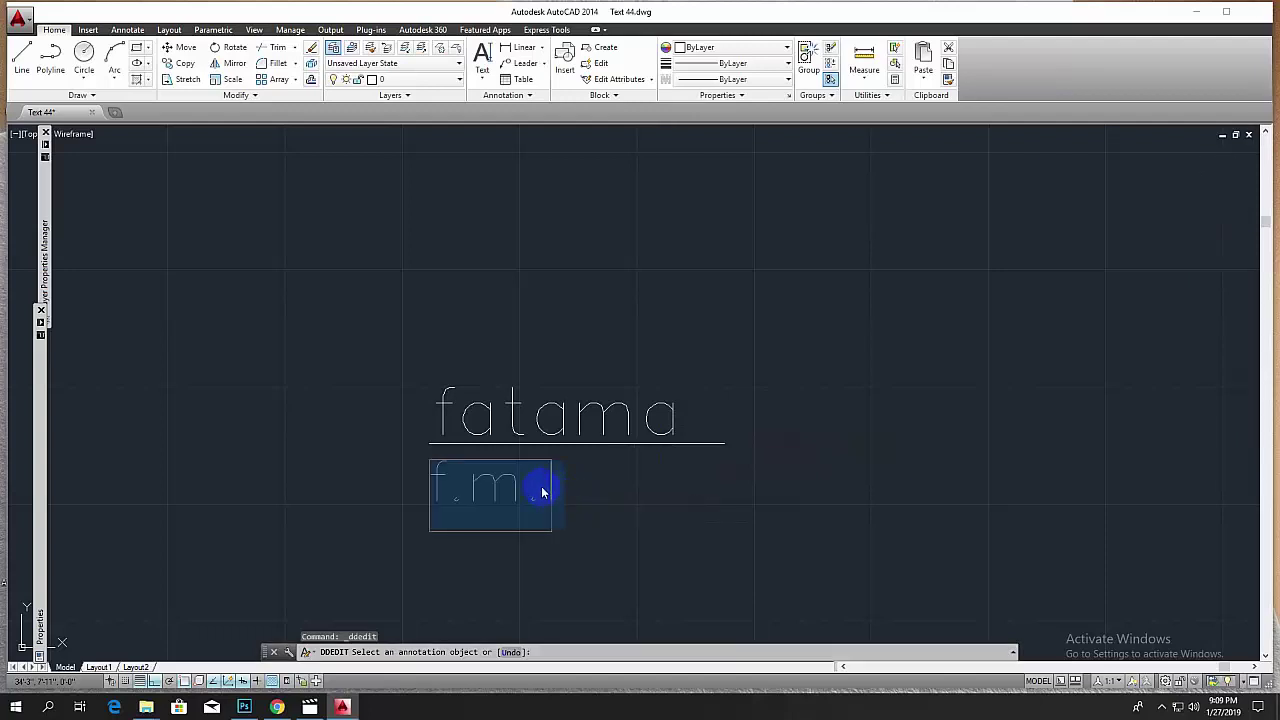
left_click(547, 515)
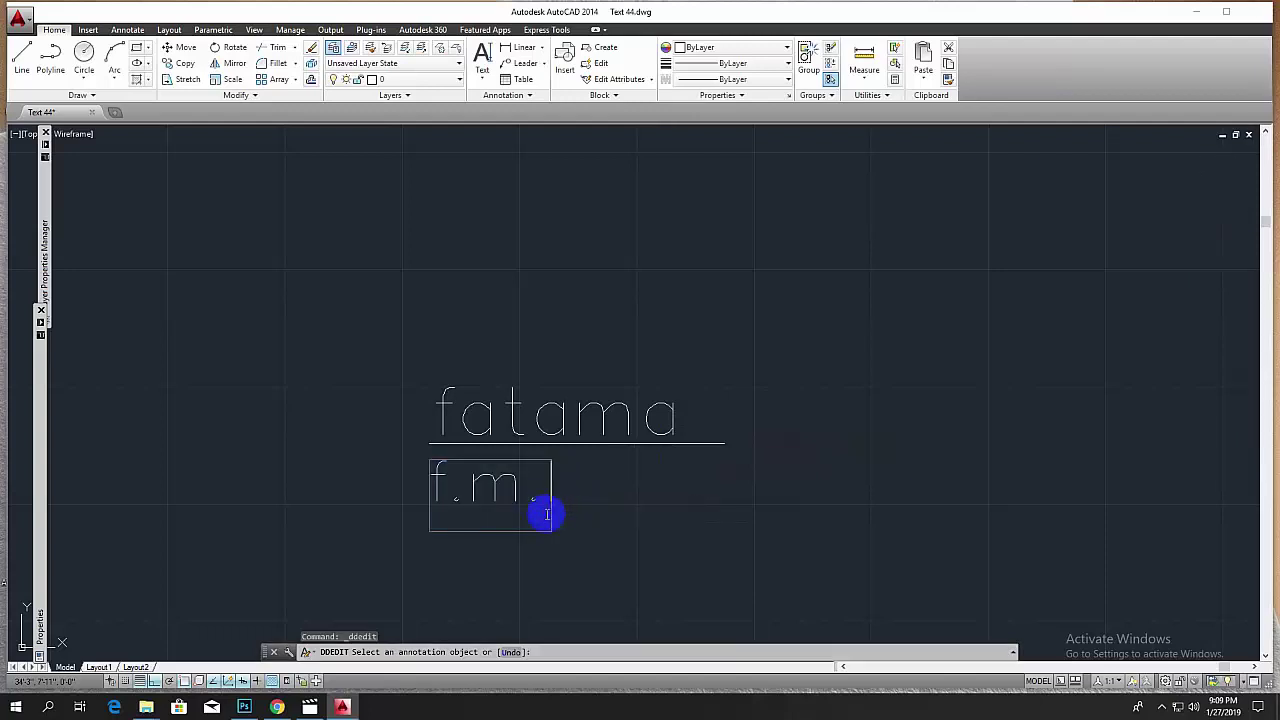
left_click(602, 492)
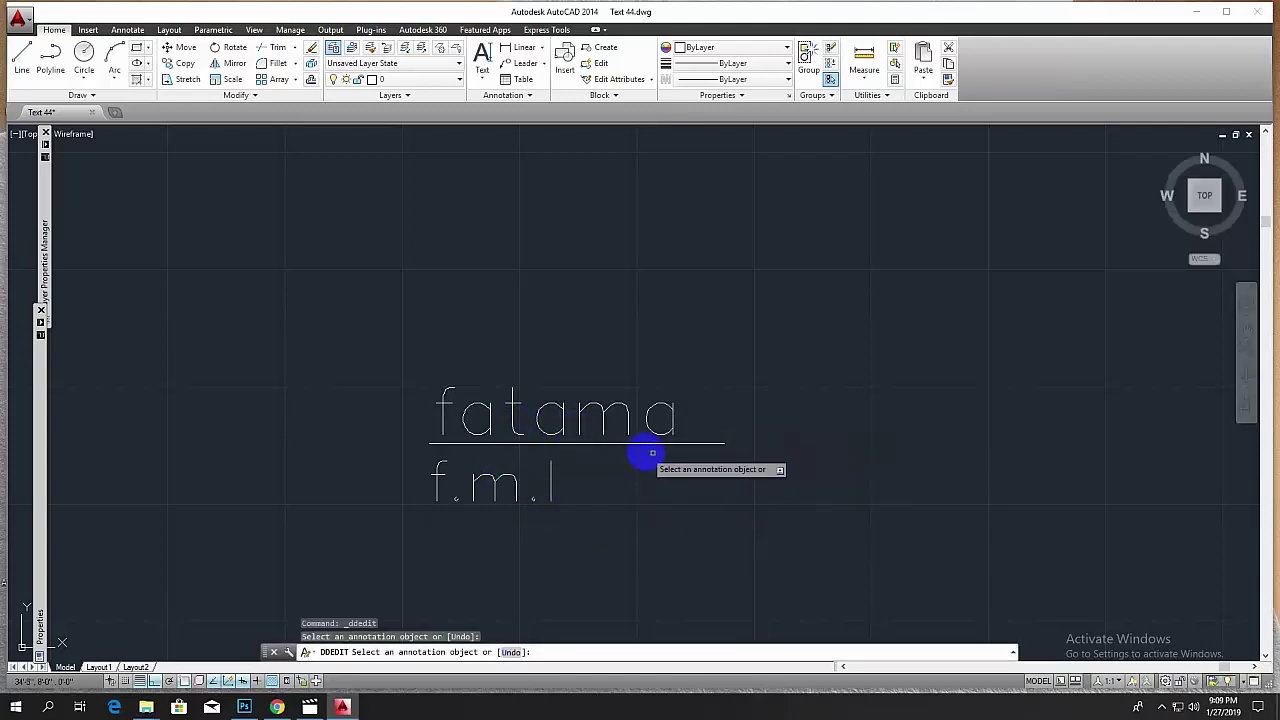
Step: End the text-editing command with the right-click Enter option
middle_click_drag(620, 463, 650, 463)
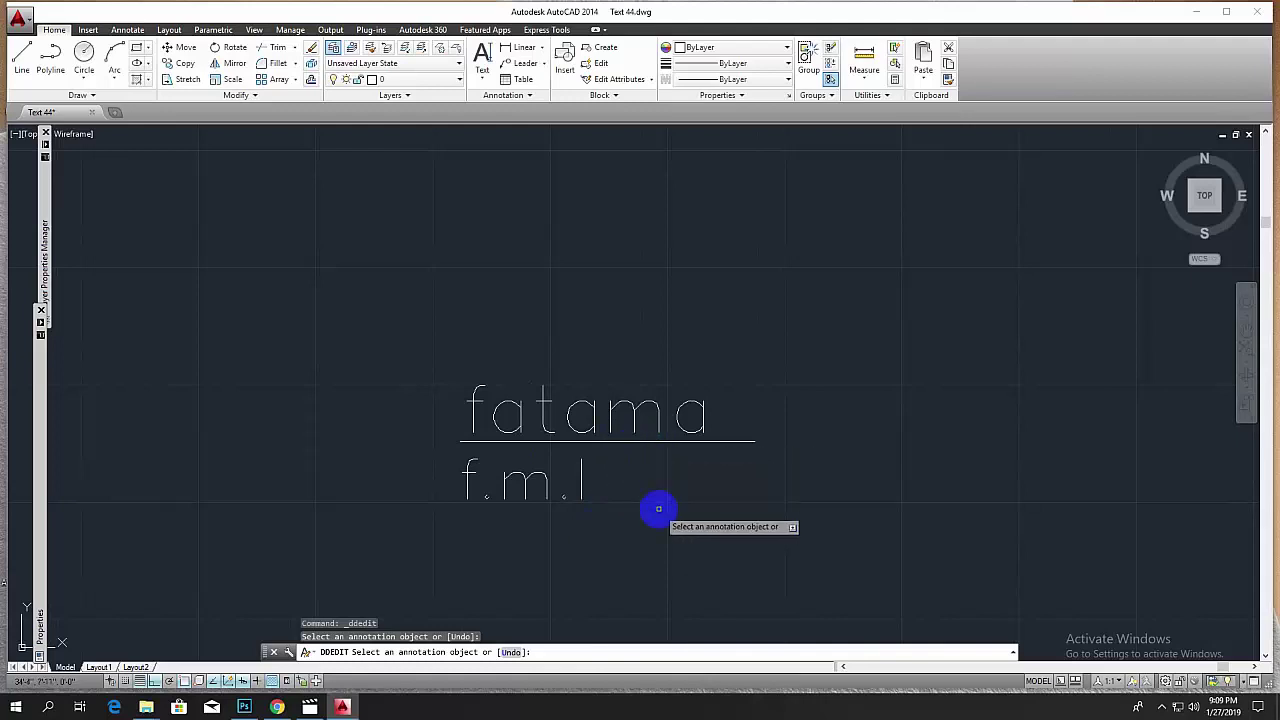
right_click(851, 437)
left_click(883, 445)
middle_click_drag(588, 492, 618, 487)
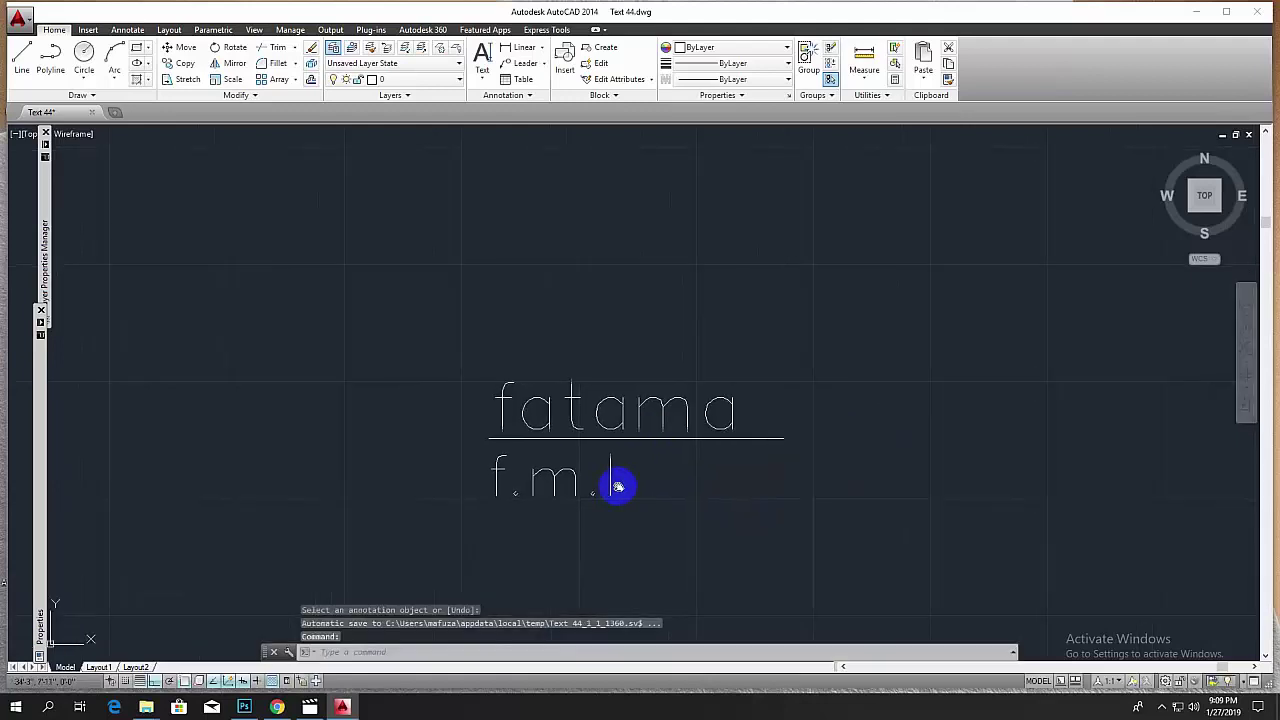
Step: Select the 'f.m.l' text, apply underline with Ctrl+U, and commit the edit
double_click(609, 483)
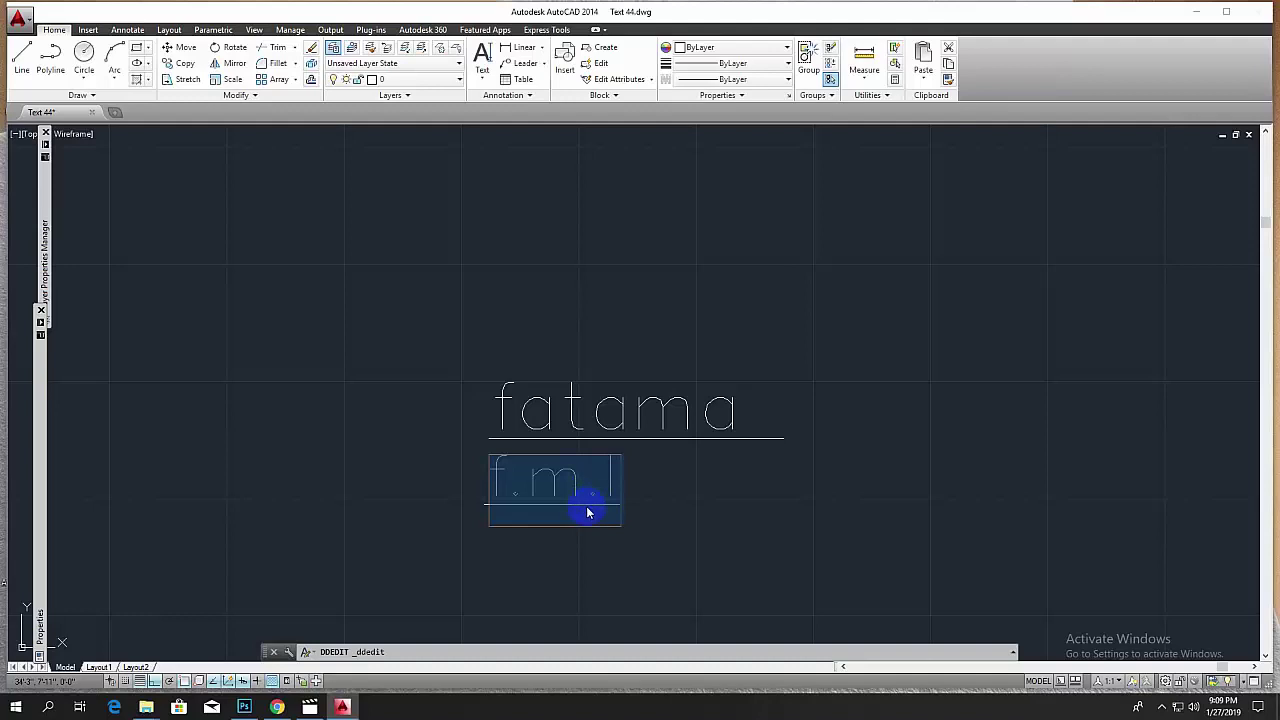
left_click(644, 516)
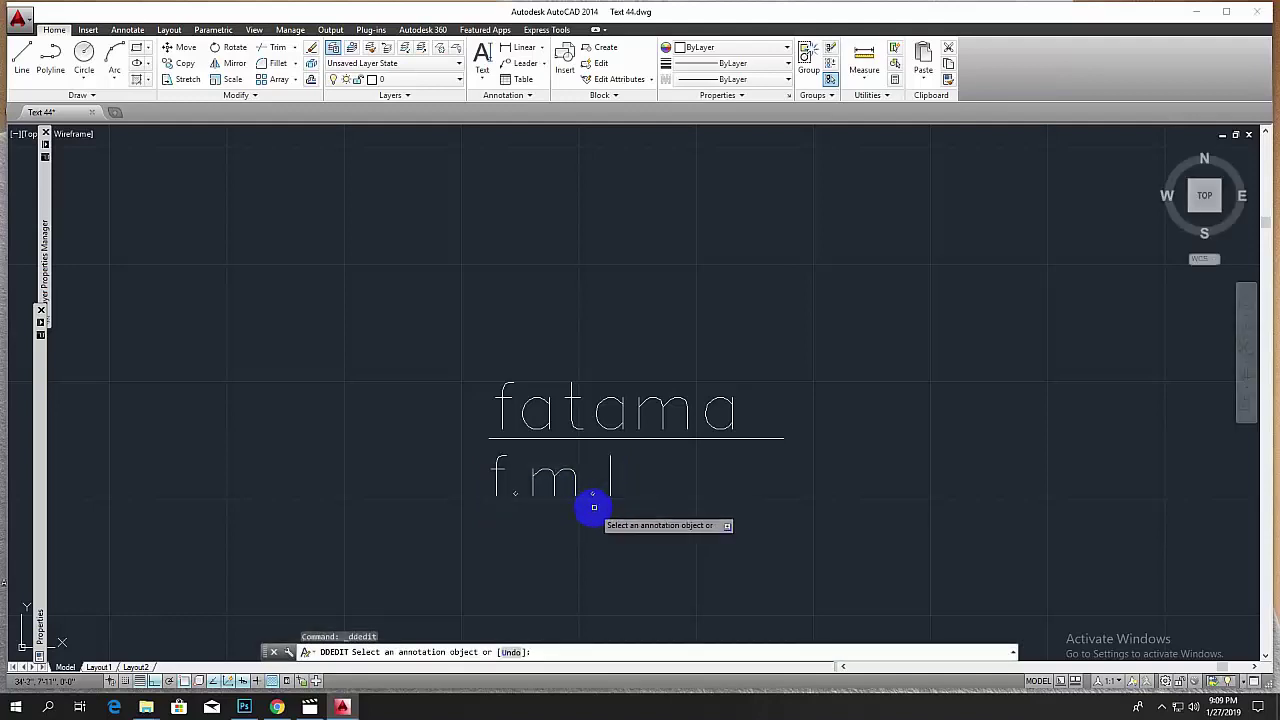
left_click(609, 490)
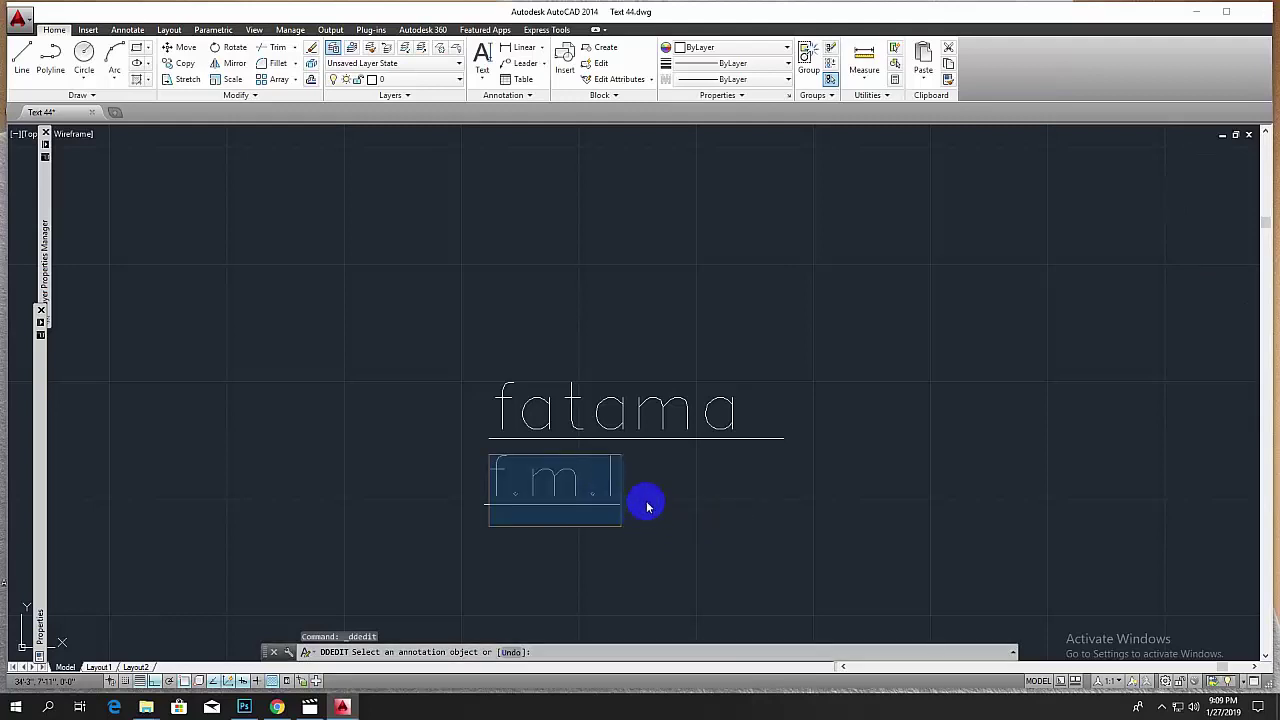
left_click(646, 507)
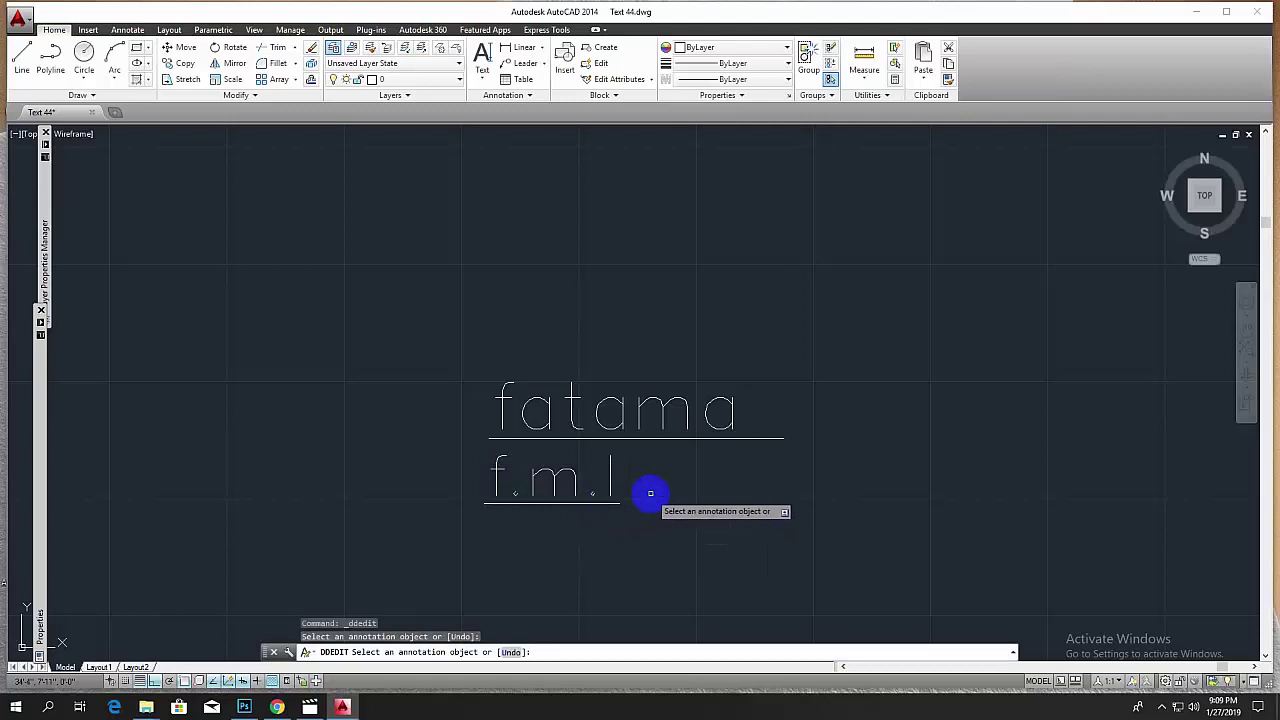
middle_click_drag(650, 493, 636, 515)
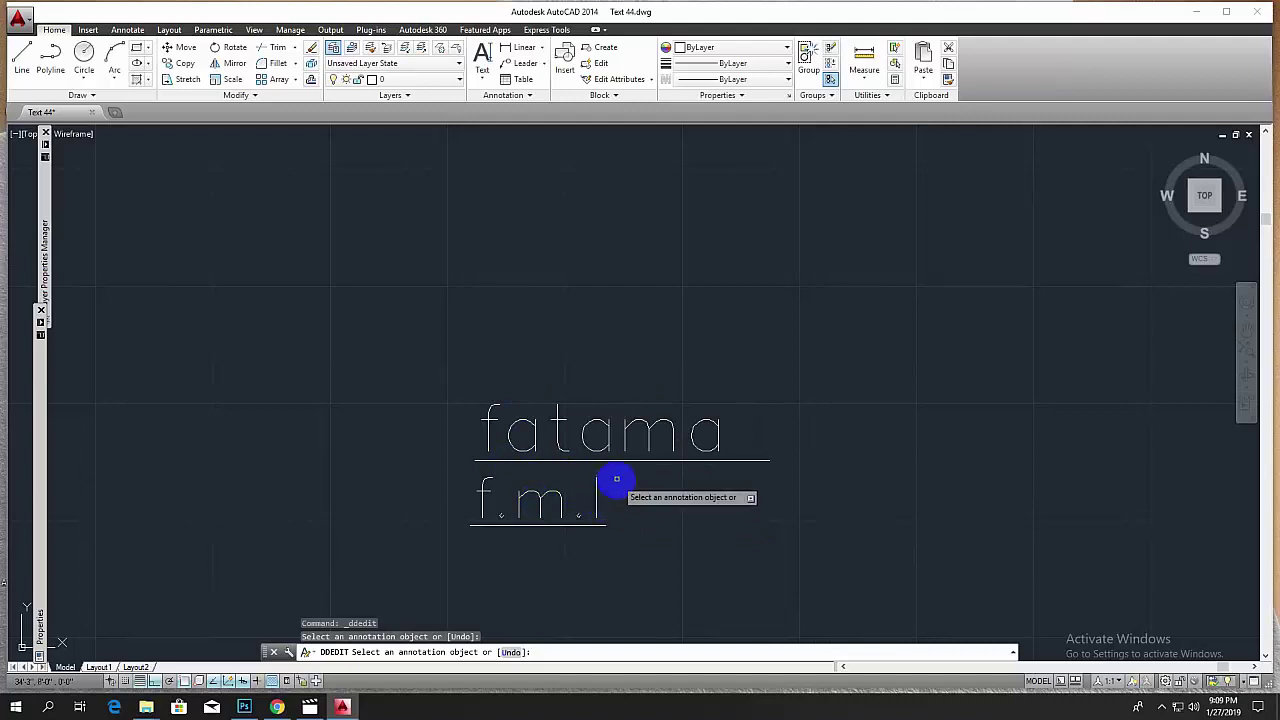
middle_click_drag(629, 500, 586, 546)
scroll(630, 480, "down", 4)
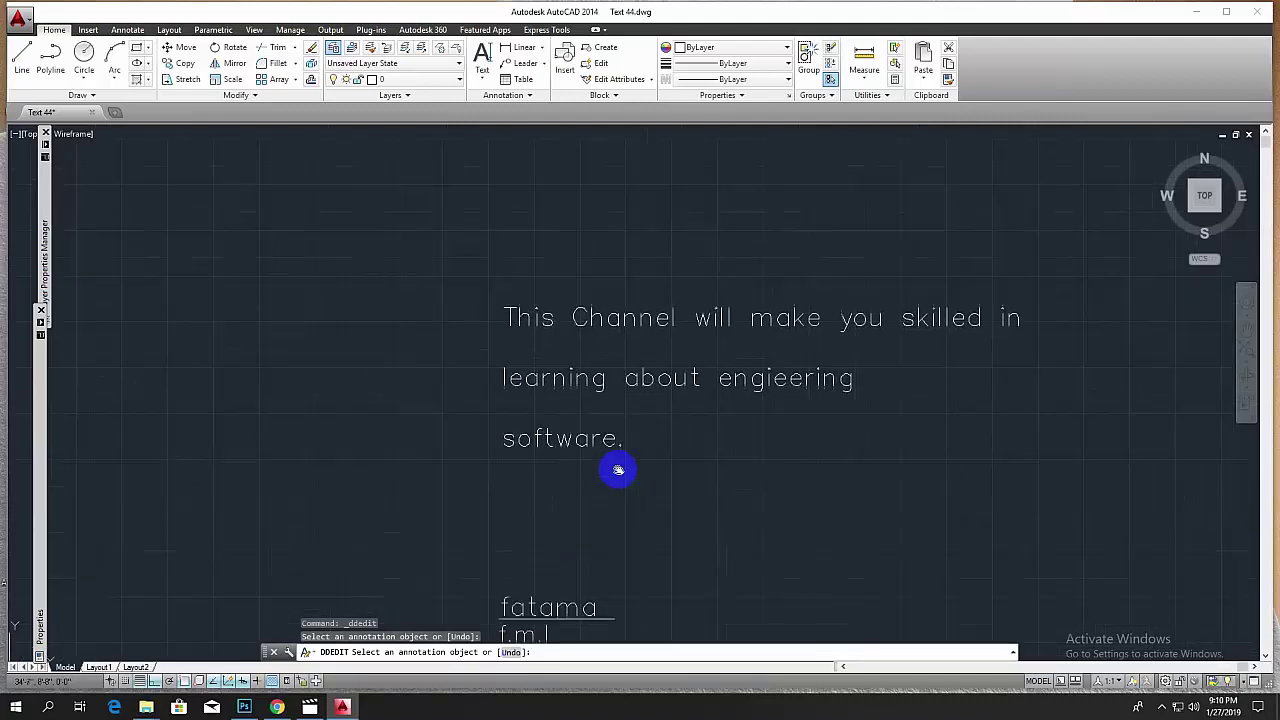
Step: End the running text-editing command and bring the channel paragraph into view
middle_click_drag(618, 470, 572, 524)
scroll(583, 390, "up", 2)
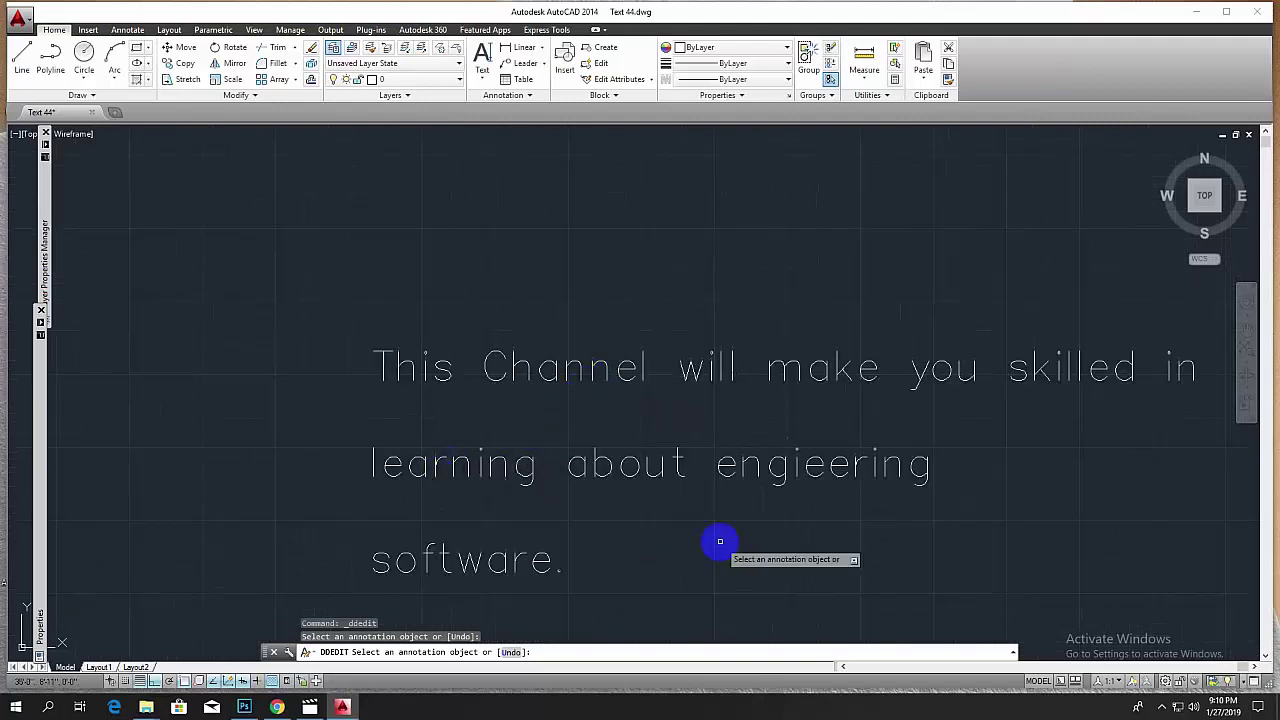
right_click(1094, 496)
left_click(1106, 515)
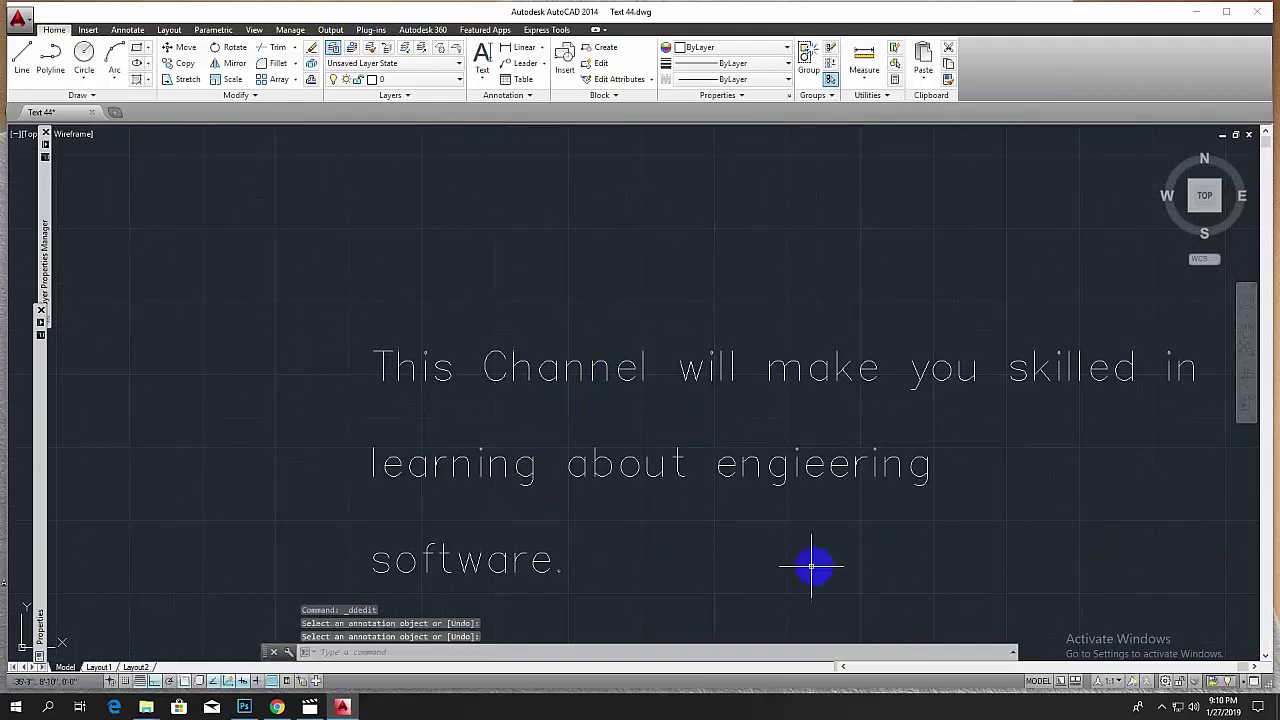
mouse_move(811, 567)
middle_mouse_down()
mouse_move(829, 534)
mouse_move(743, 534)
mouse_move(714, 517)
mouse_move(733, 507)
middle_mouse_up()
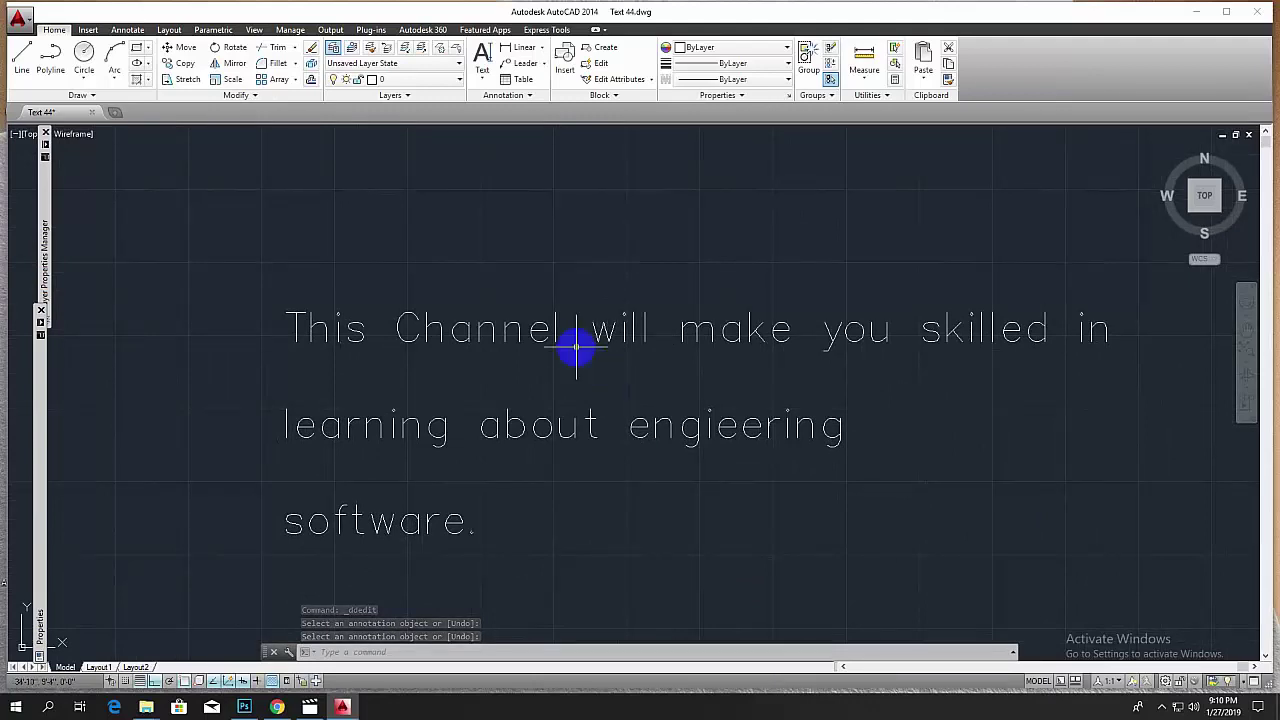
middle_click_drag(576, 347, 577, 318)
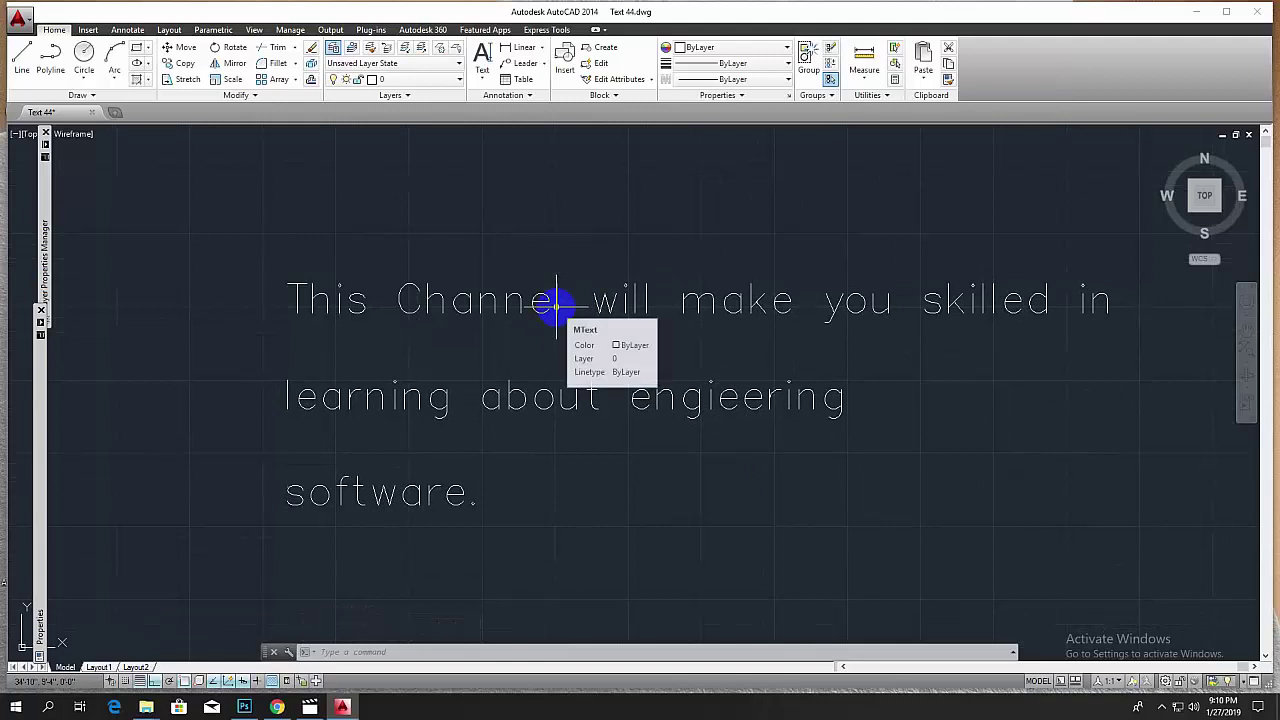
mouse_move(557, 305)
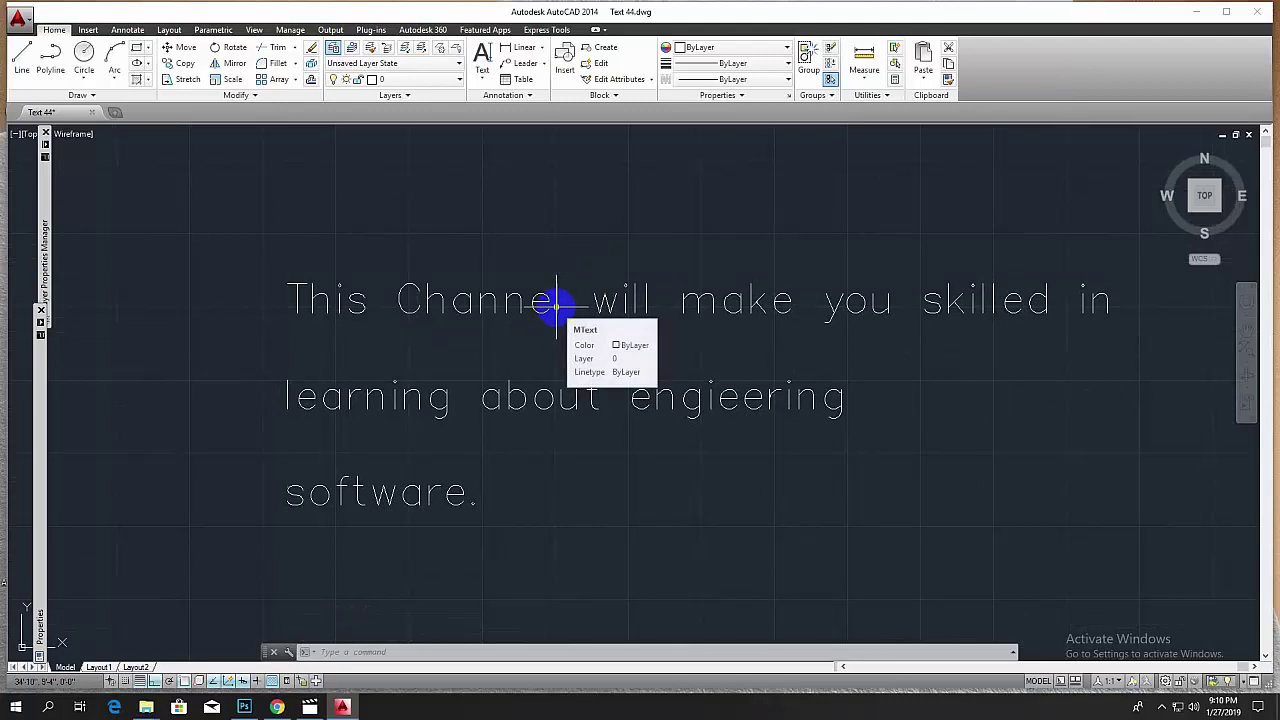
Step: Open the channel paragraph in the Text Editor, drag its height grip slightly lower, and close it
double_click(557, 303)
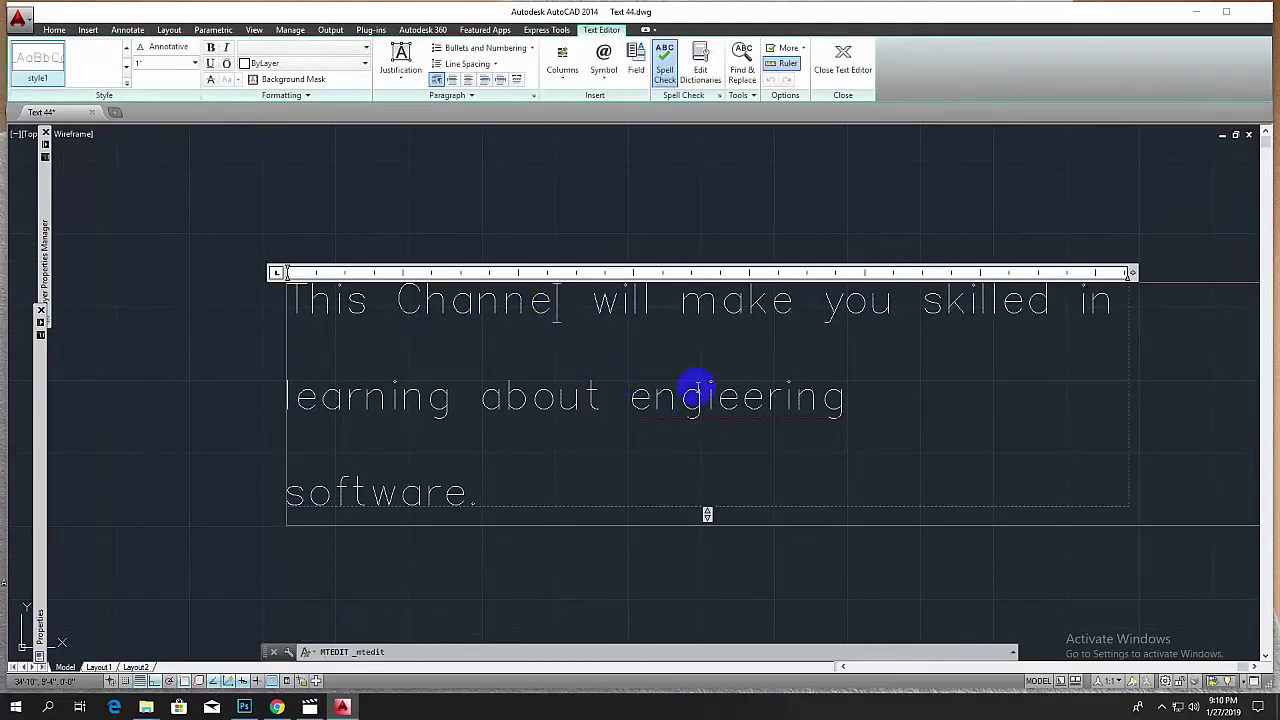
middle_click_drag(597, 457, 523, 451)
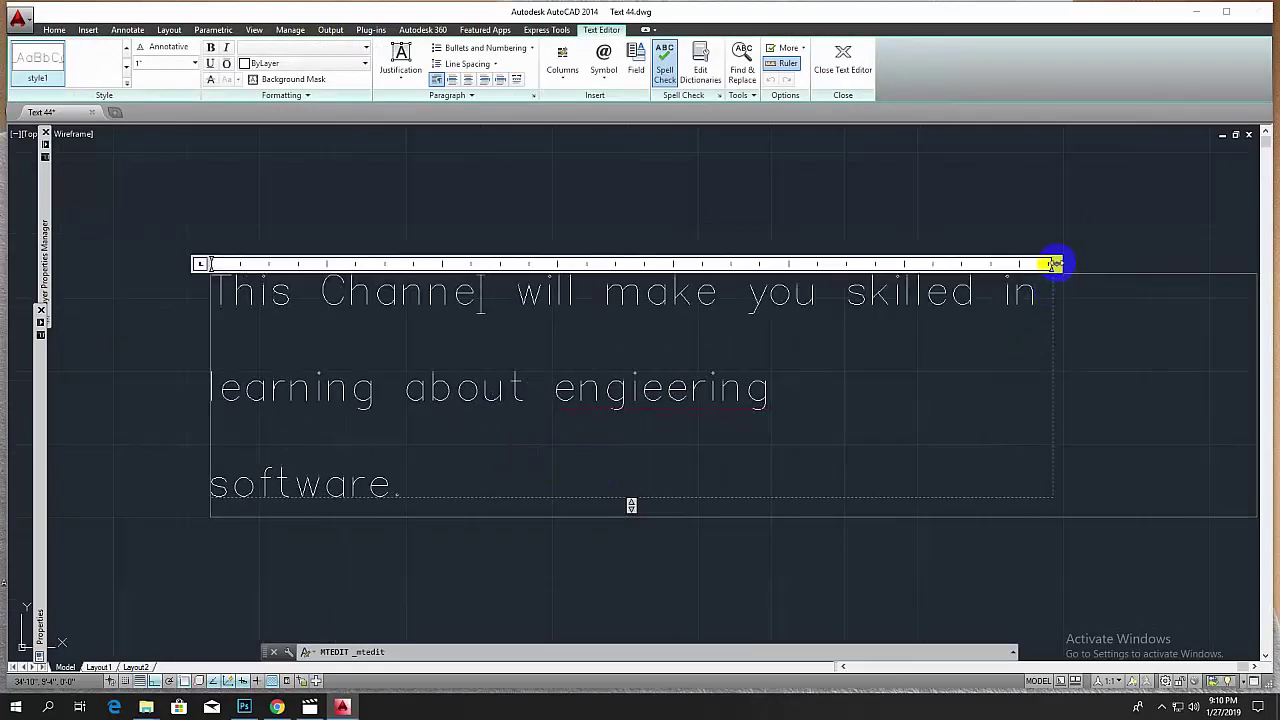
mouse_move(1055, 263)
left_mouse_down()
mouse_move(1010, 283)
mouse_move(1057, 270)
left_mouse_up()
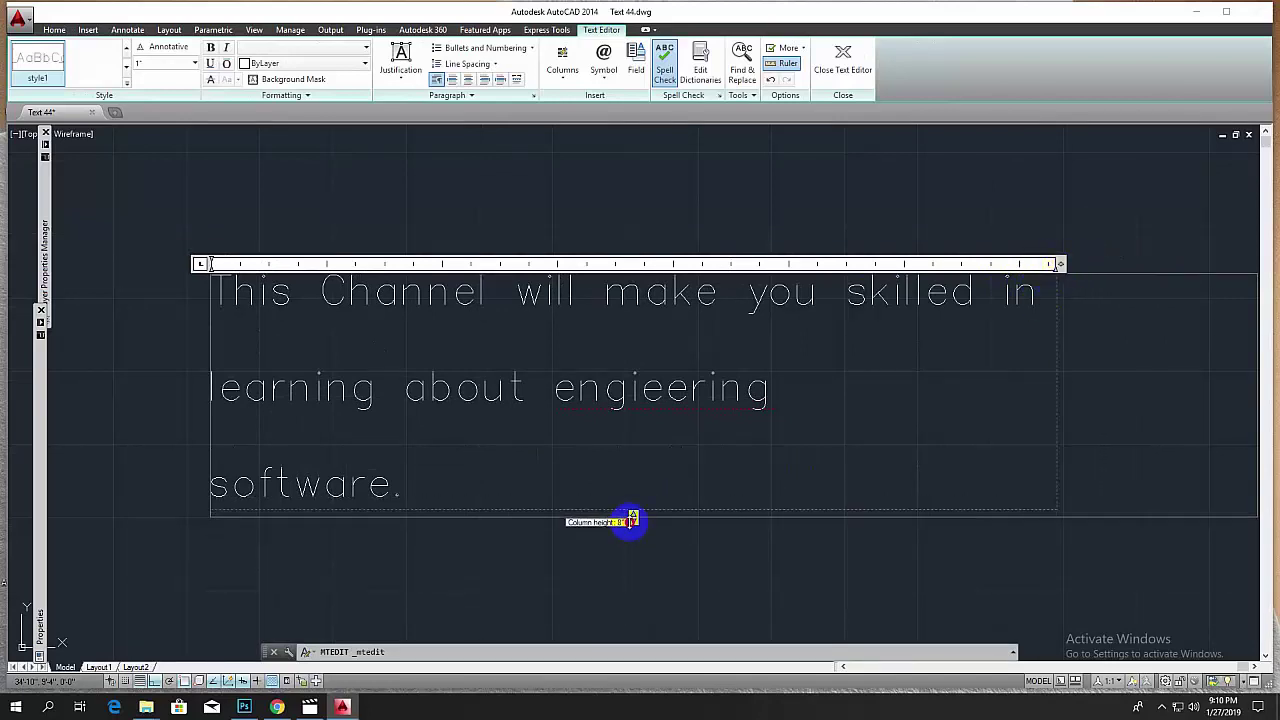
left_click_drag(633, 508, 633, 597)
scroll(647, 545, "down", 2)
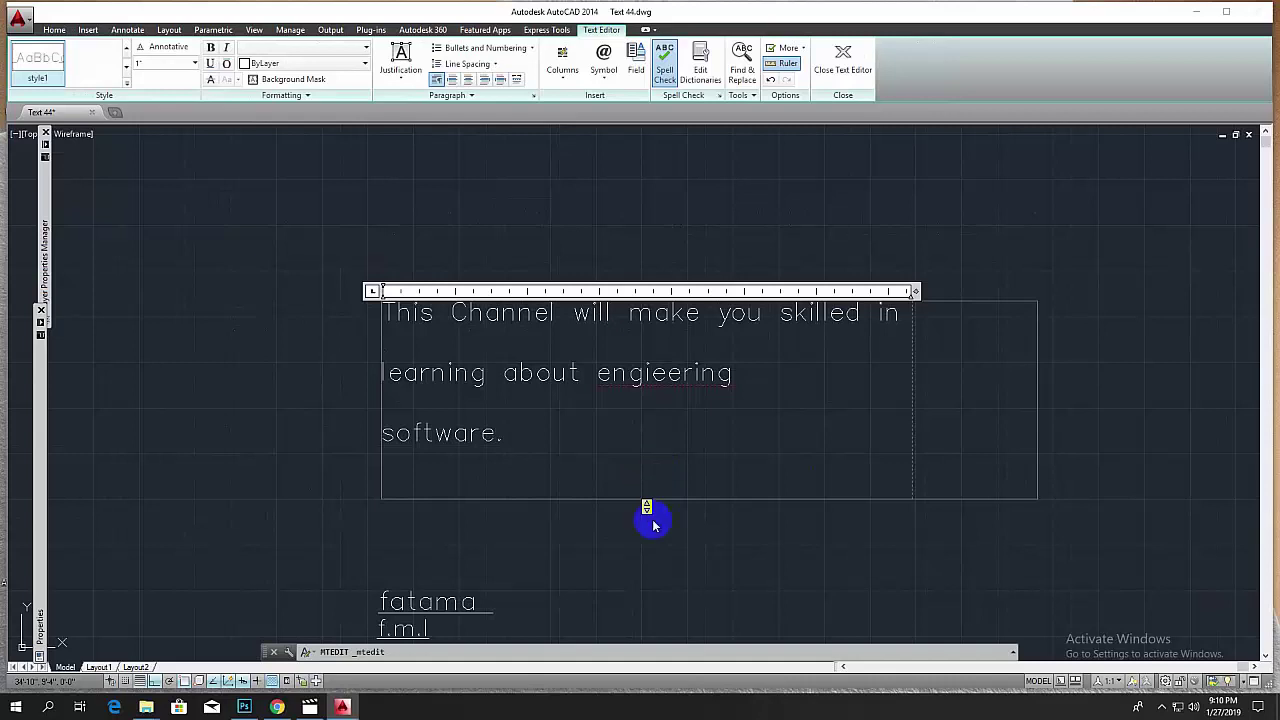
left_click_drag(647, 508, 646, 518)
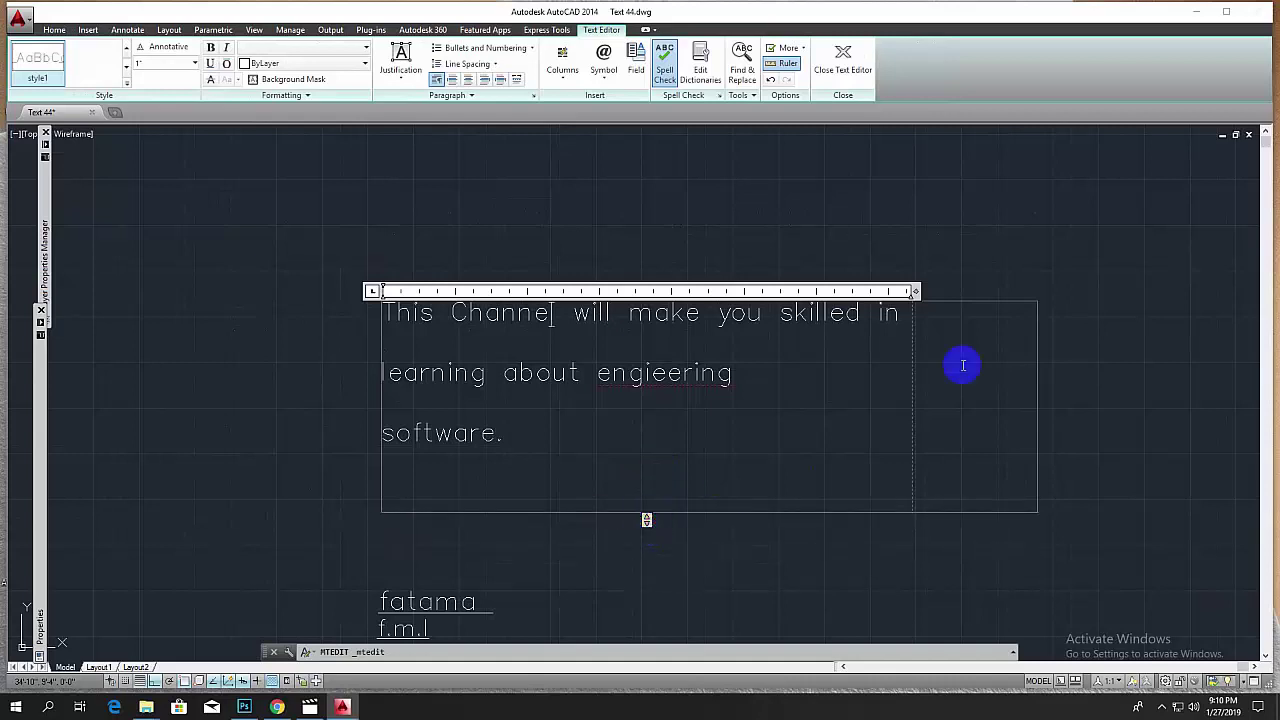
left_click(1045, 255)
scroll(640, 414, "down", 2)
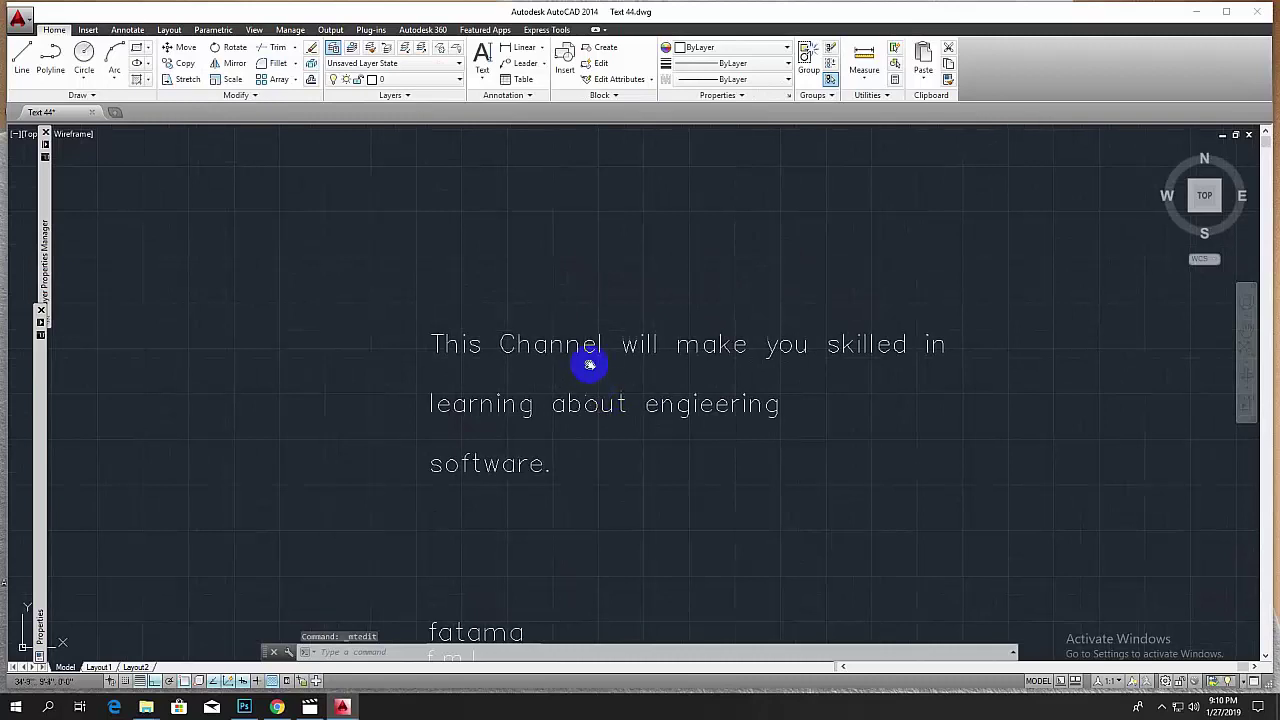
scroll(588, 365, "up", 2)
scroll(553, 398, "up", 2)
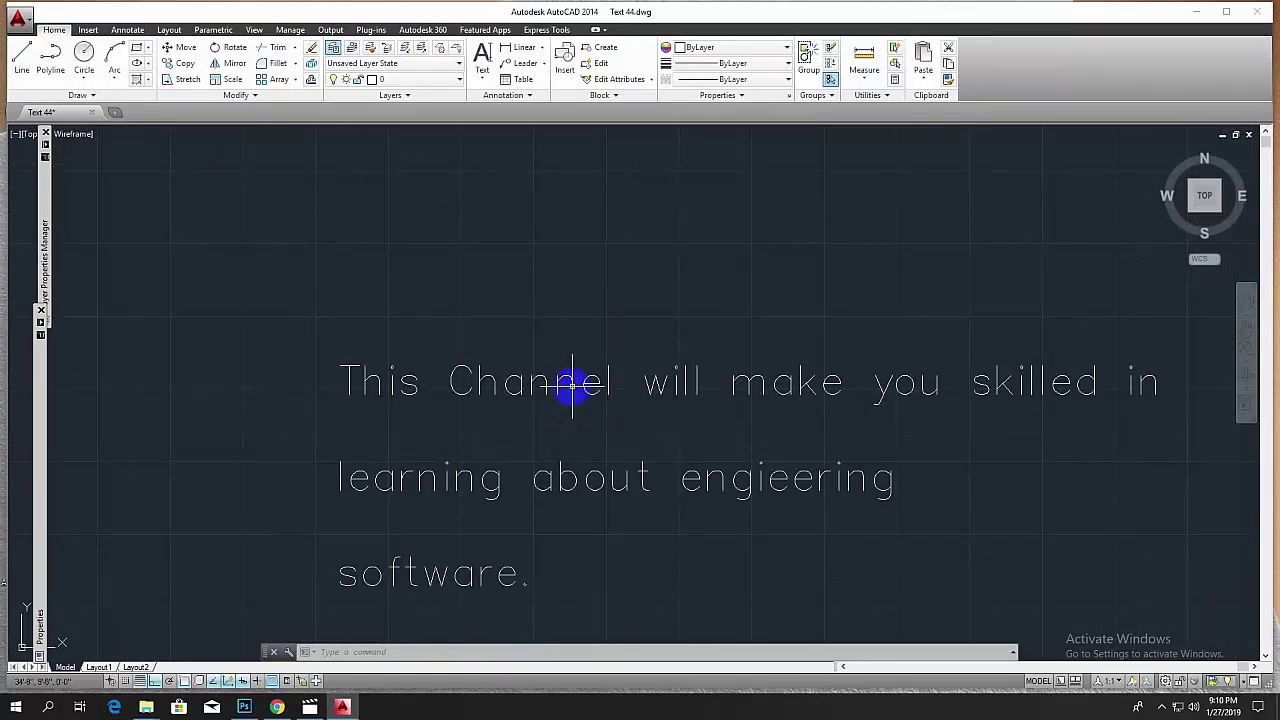
Step: Select the channel paragraph and drop its start-point grip back in place
left_click(572, 383)
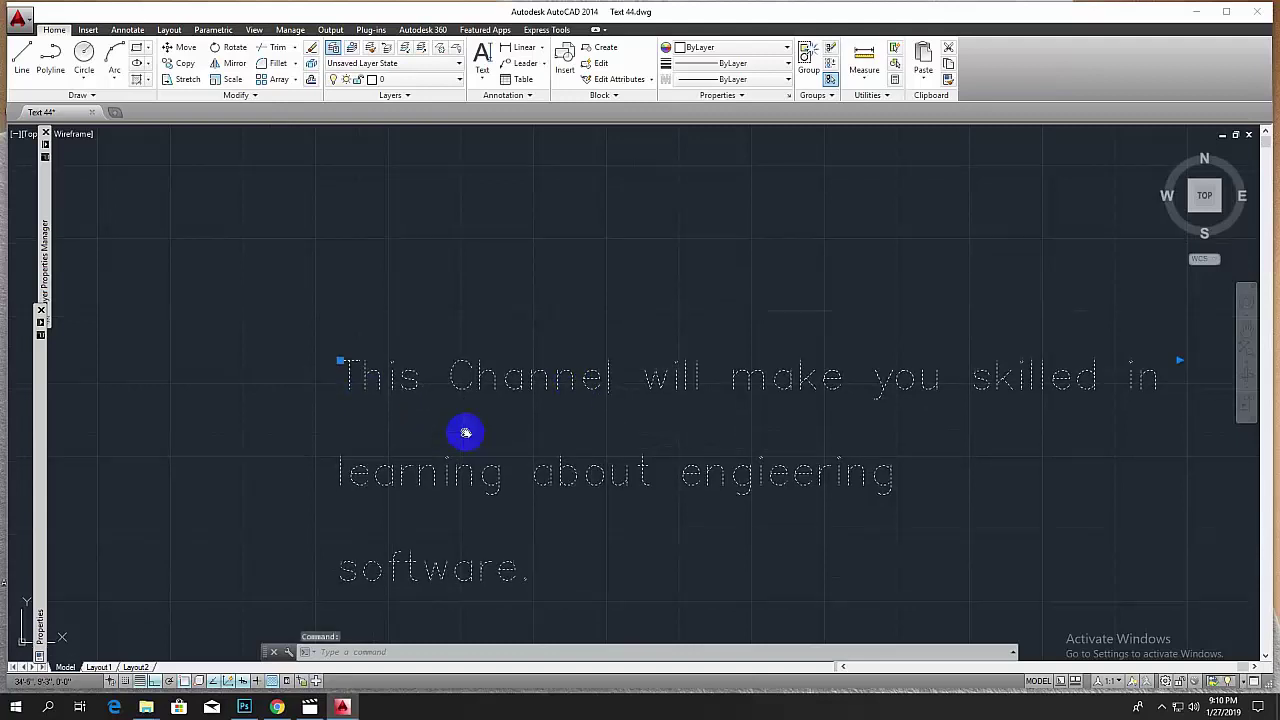
middle_click_drag(465, 432, 445, 376)
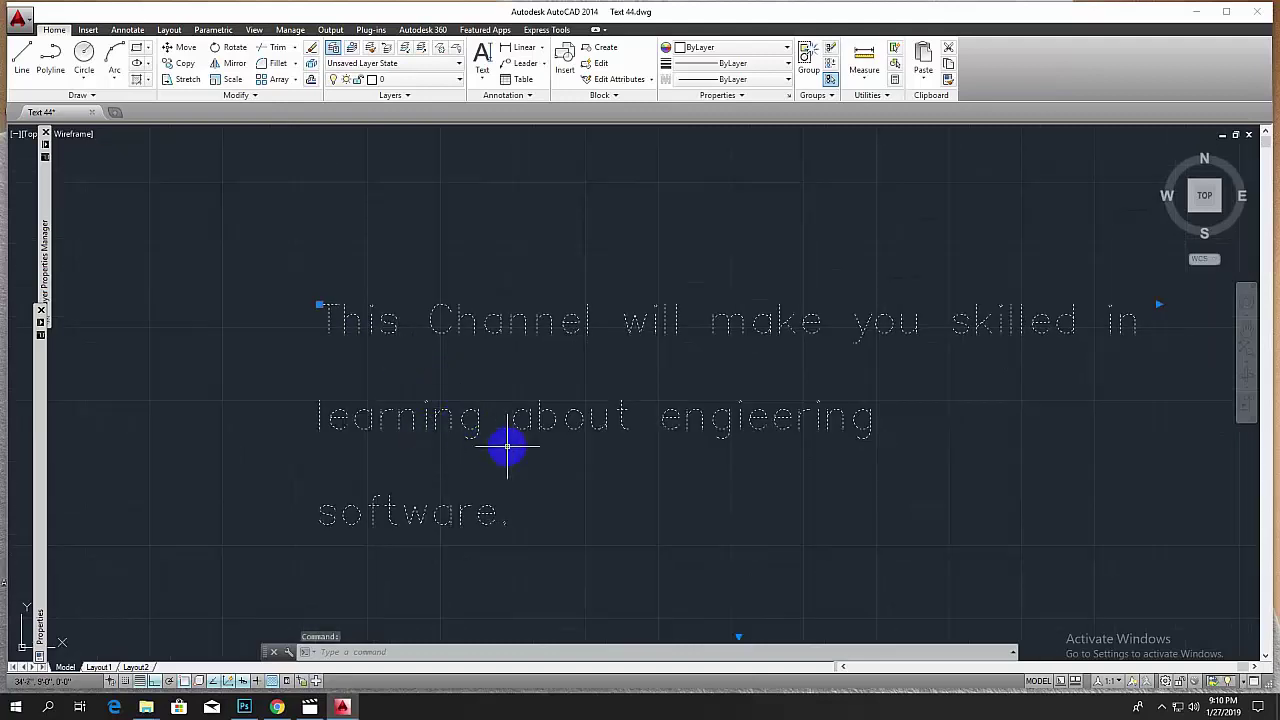
scroll(466, 434, "down", 4)
scroll(528, 437, "up", 2)
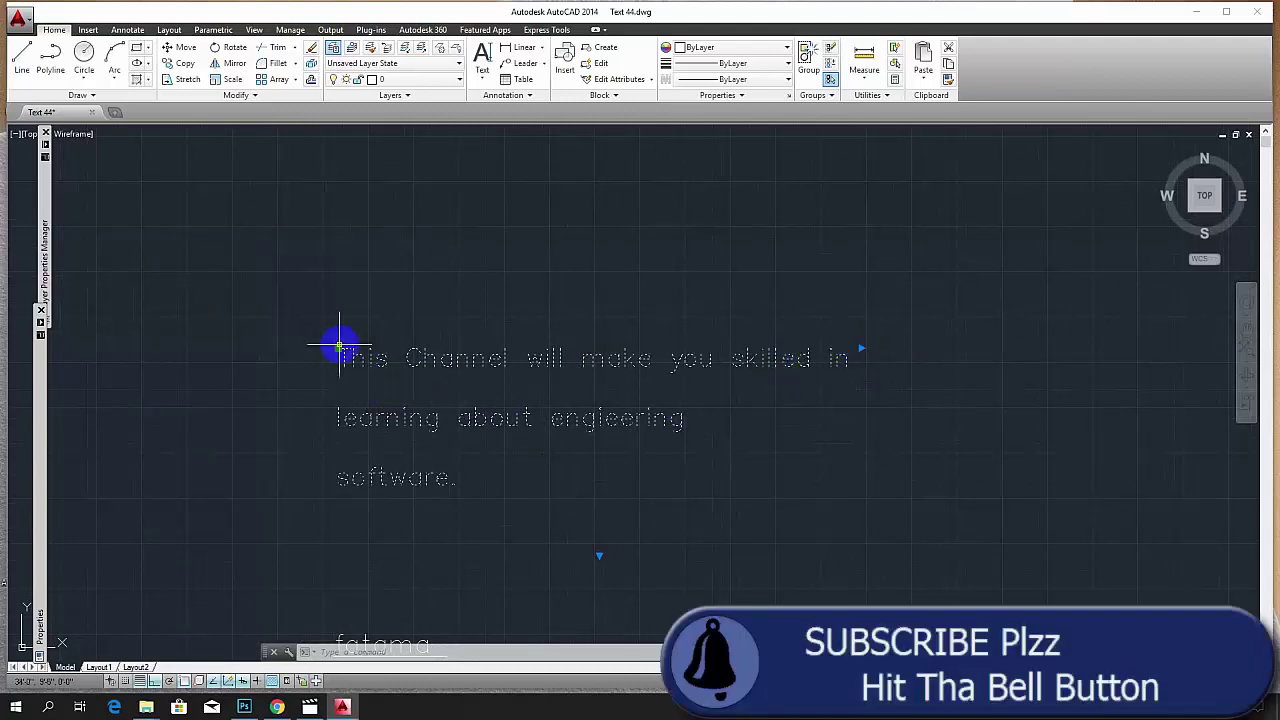
left_click(338, 348)
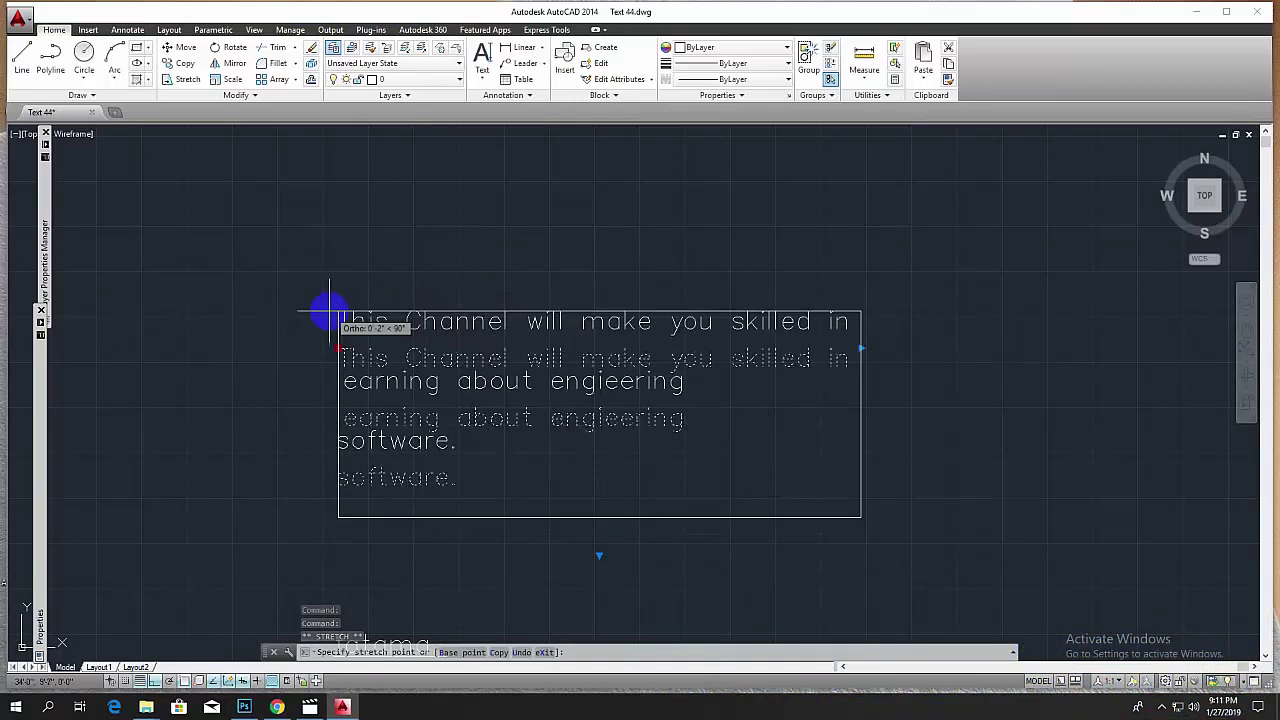
left_click(376, 368)
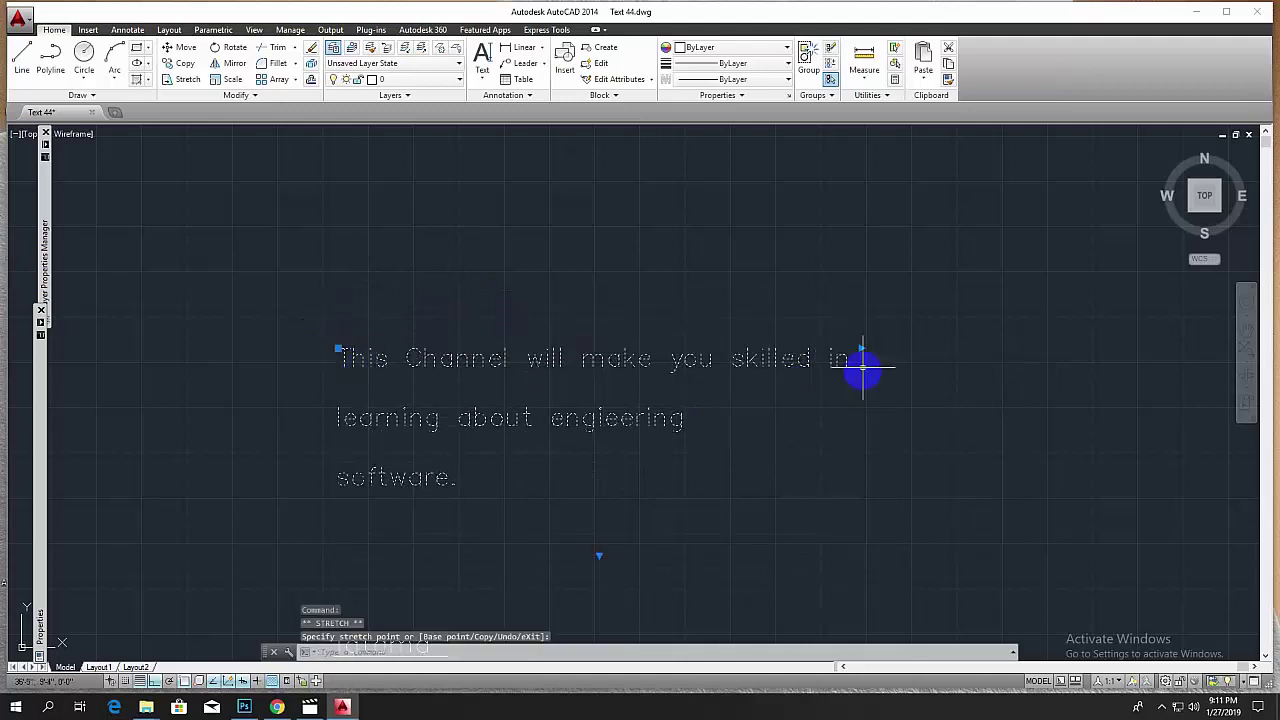
Step: Narrow the paragraph with the column-width grip and shorten it with the height grip, splitting it into columns
left_click(861, 349)
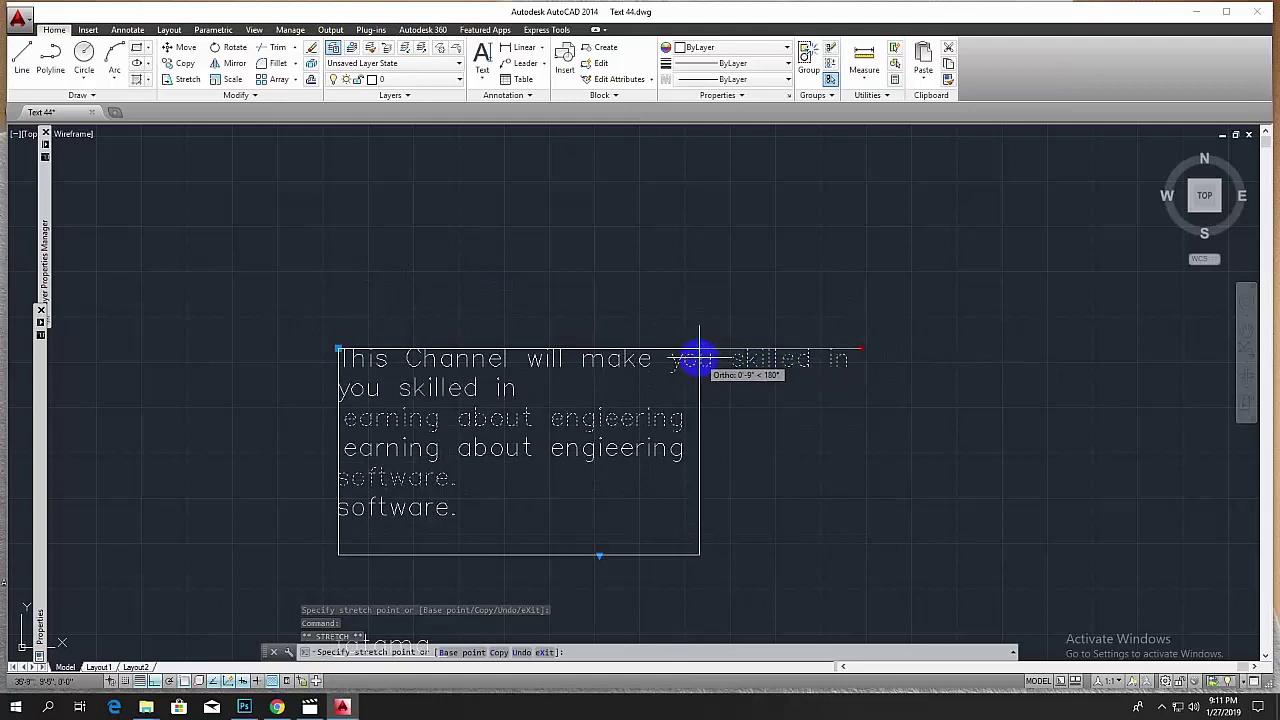
left_click(697, 357)
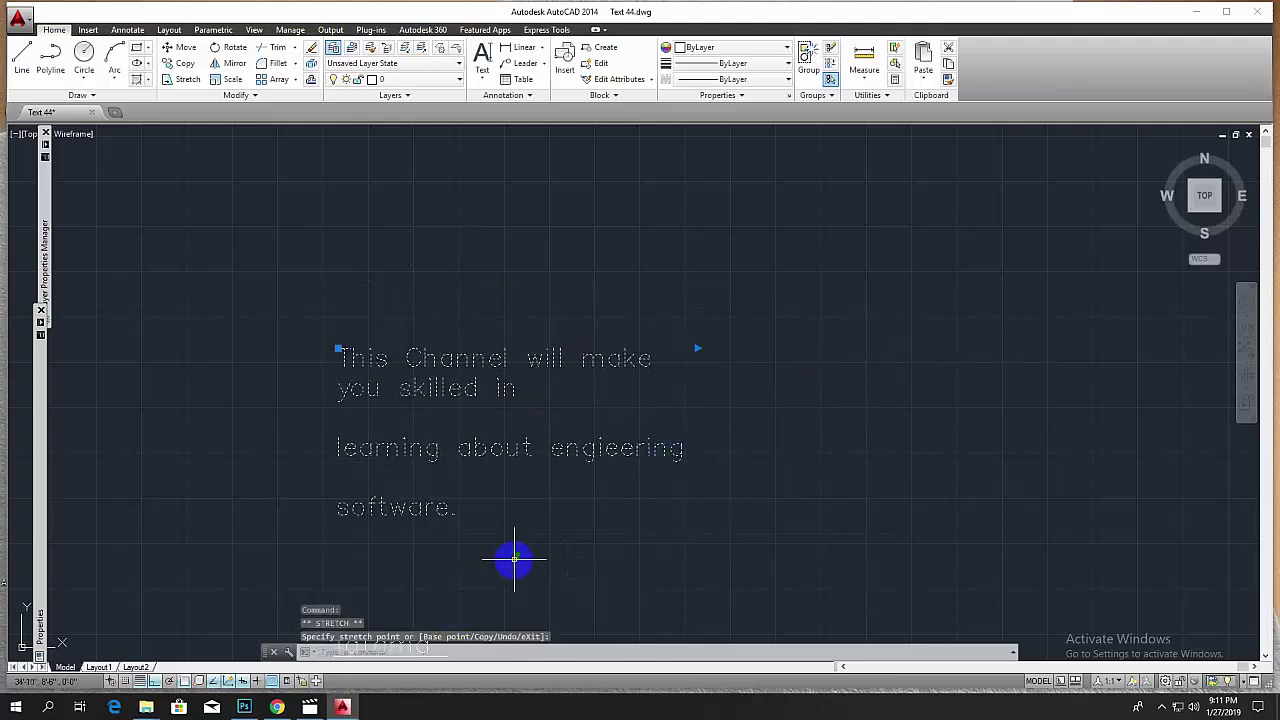
left_click(517, 555)
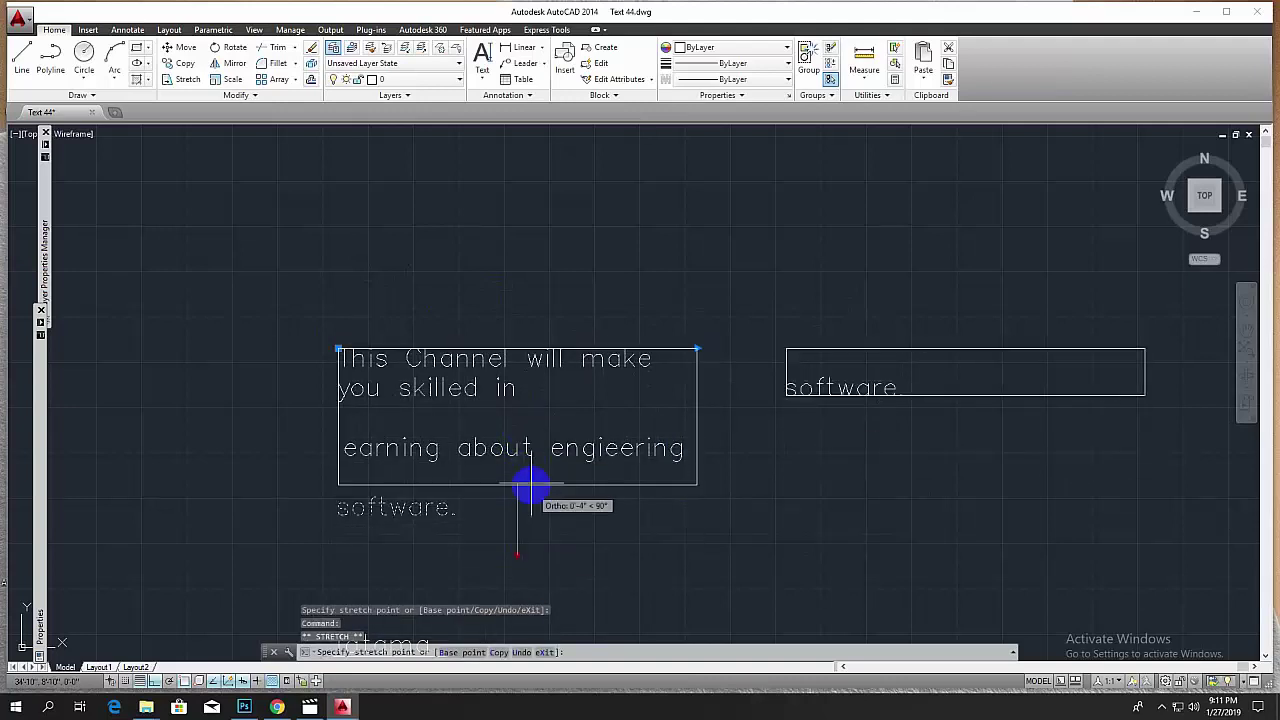
left_click(528, 423)
middle_click_drag(966, 486, 772, 516)
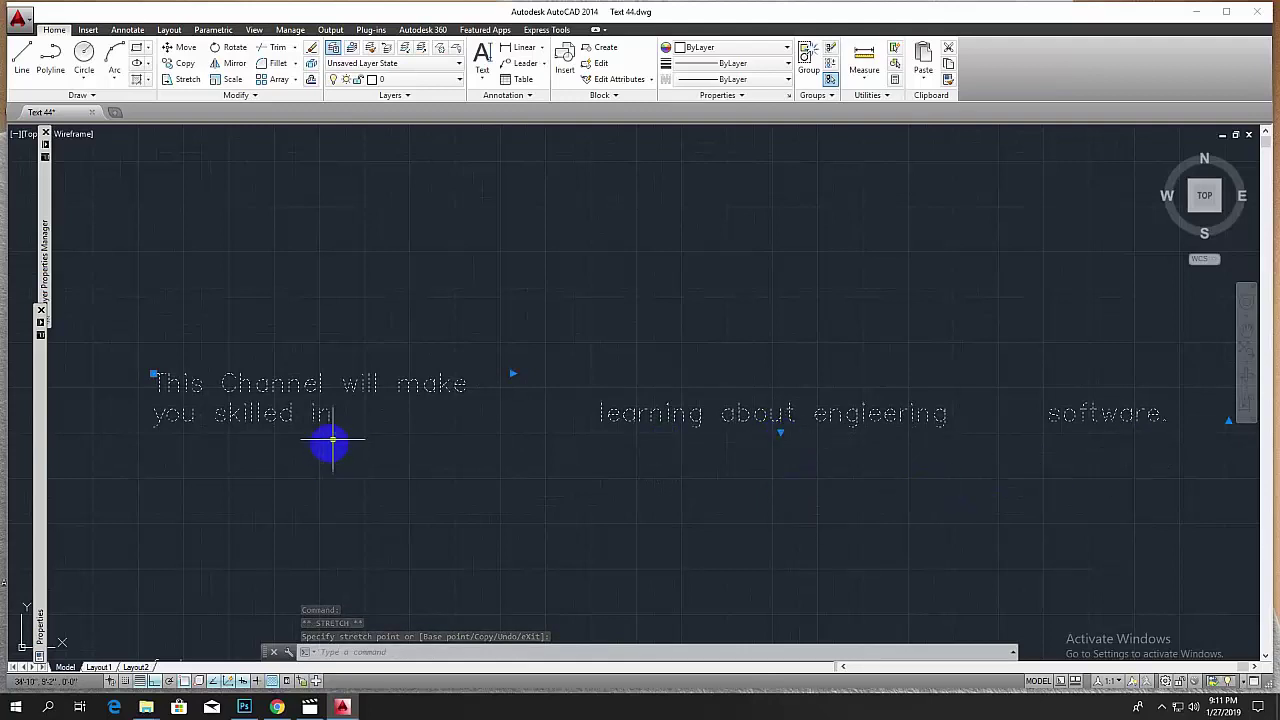
left_click(335, 450)
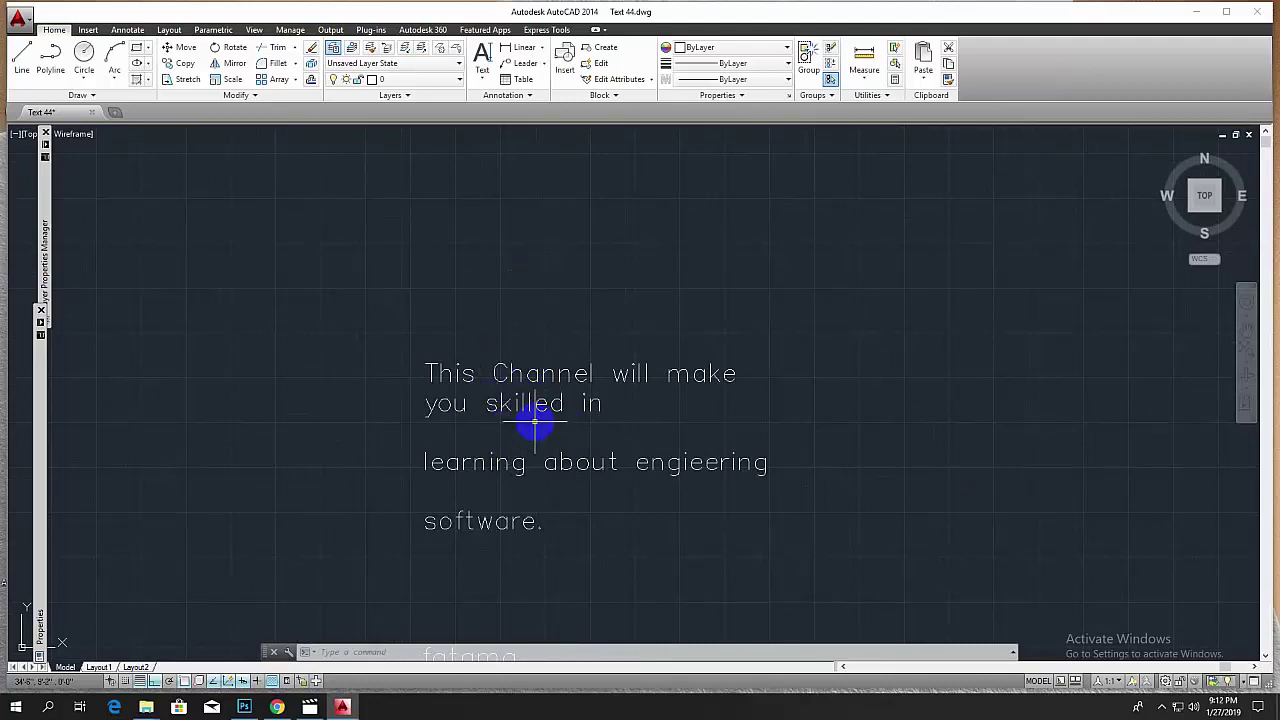
middle_click_drag(538, 432, 527, 419)
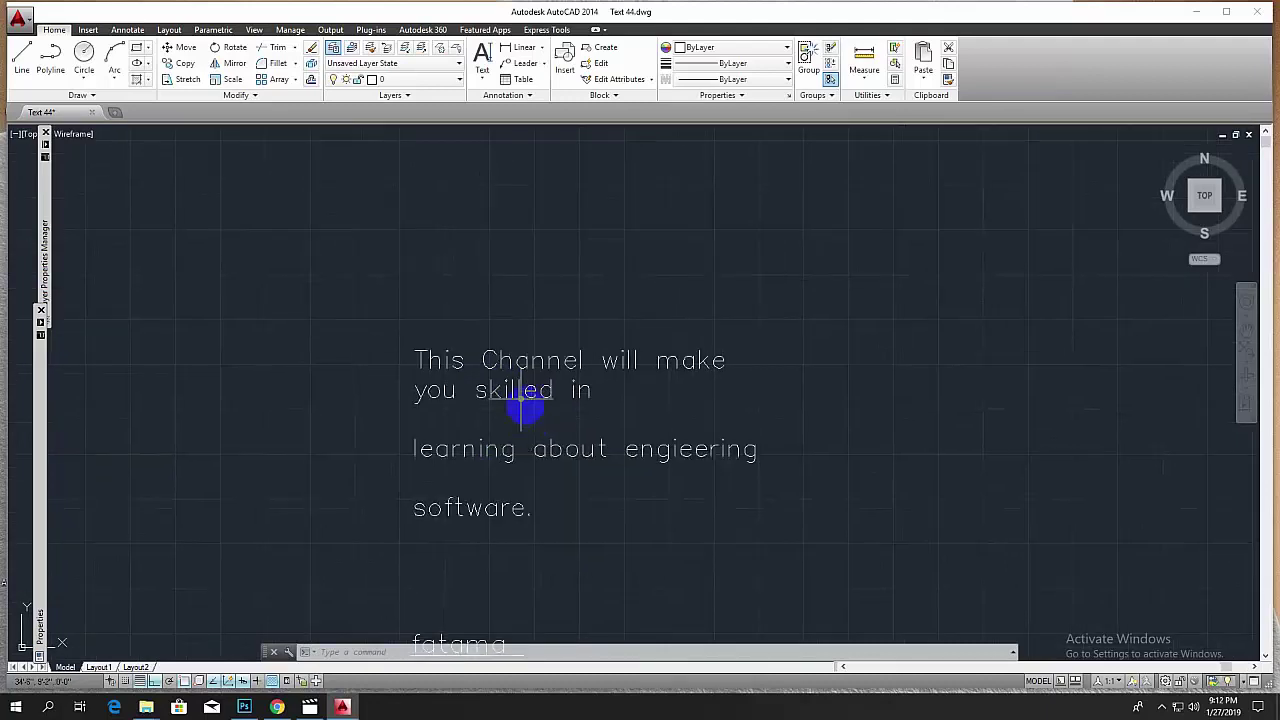
scroll(535, 395, "up", 2)
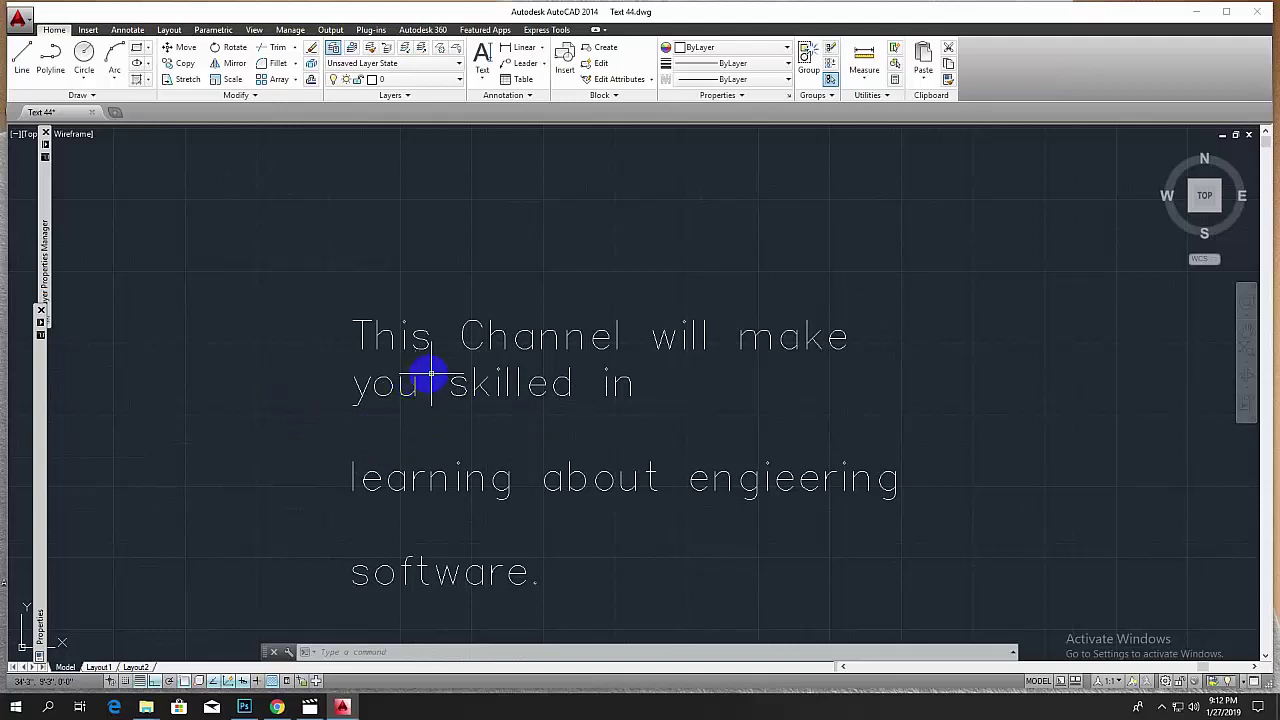
middle_click_drag(466, 437, 449, 374)
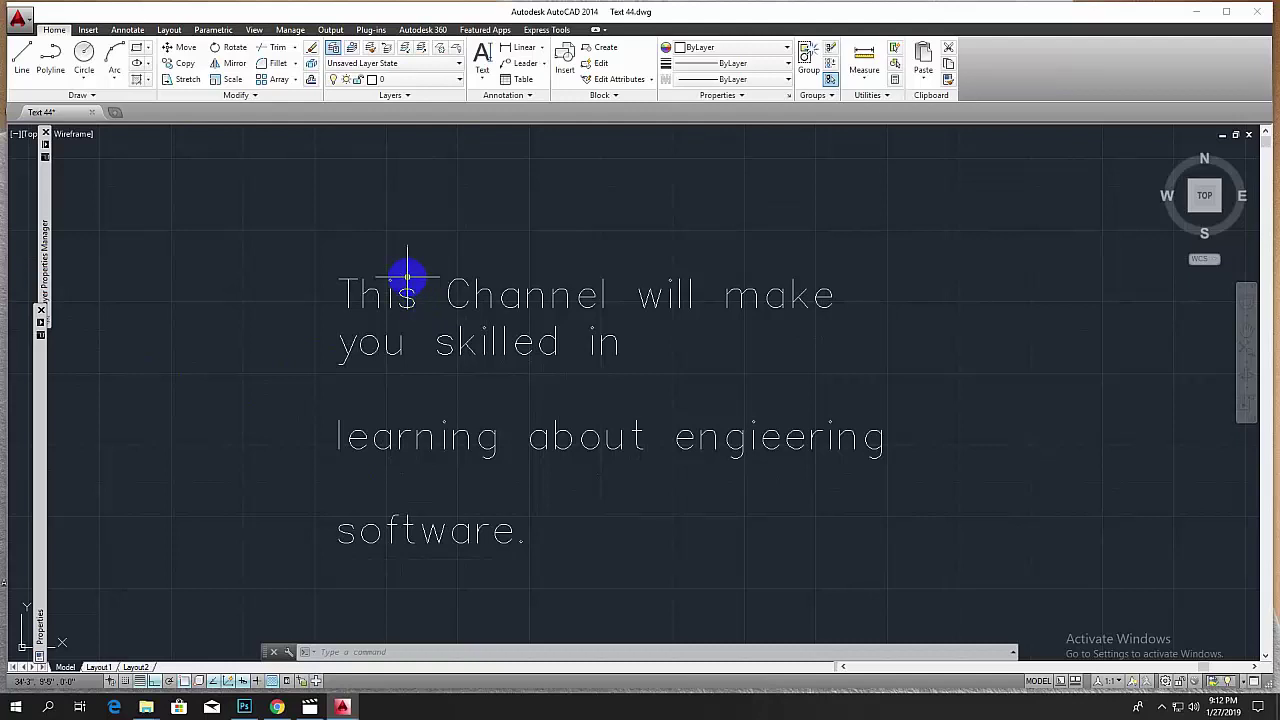
left_click(378, 270)
left_click(340, 306)
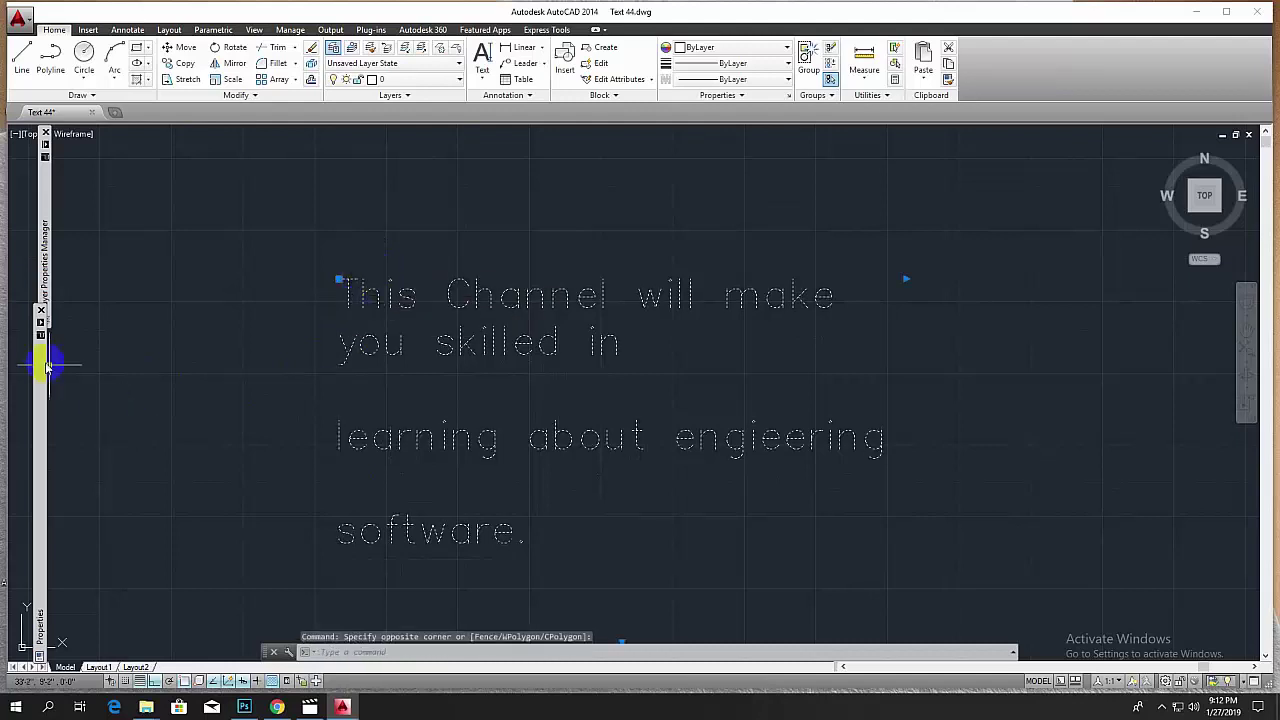
Step: Open the paragraph's Properties and set its Text height to 3
left_click(40, 322)
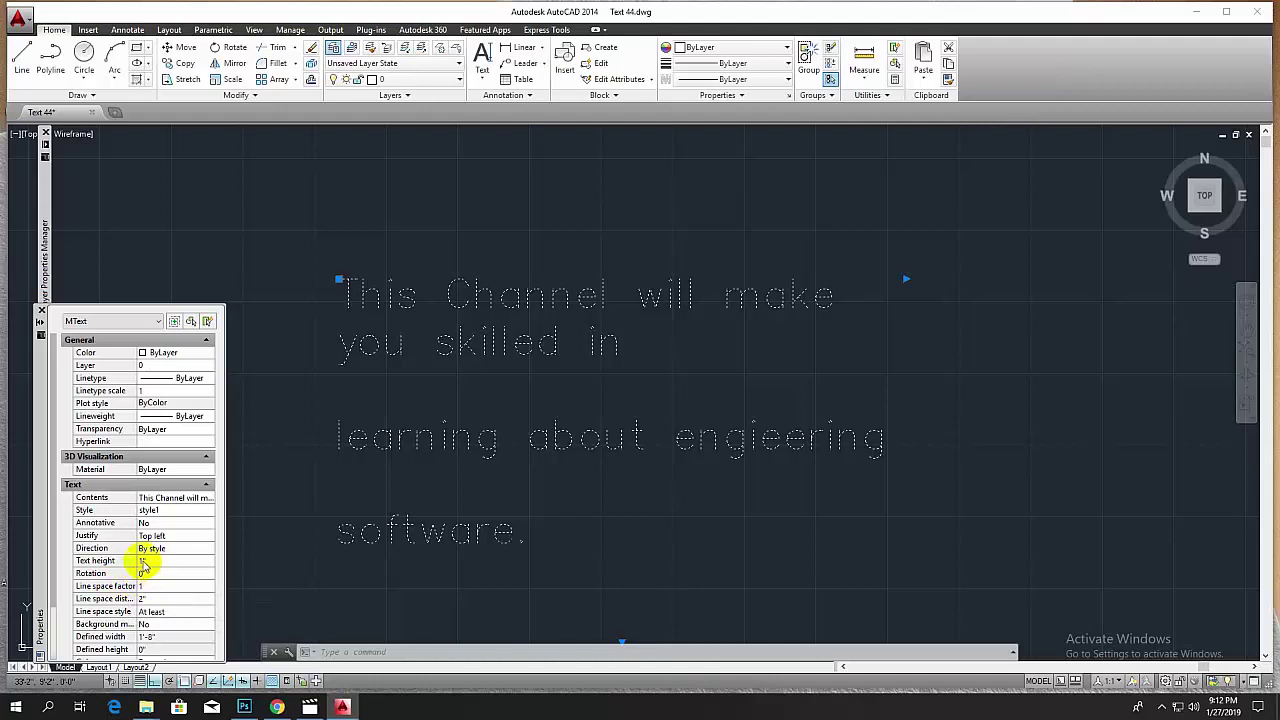
left_click(143, 562)
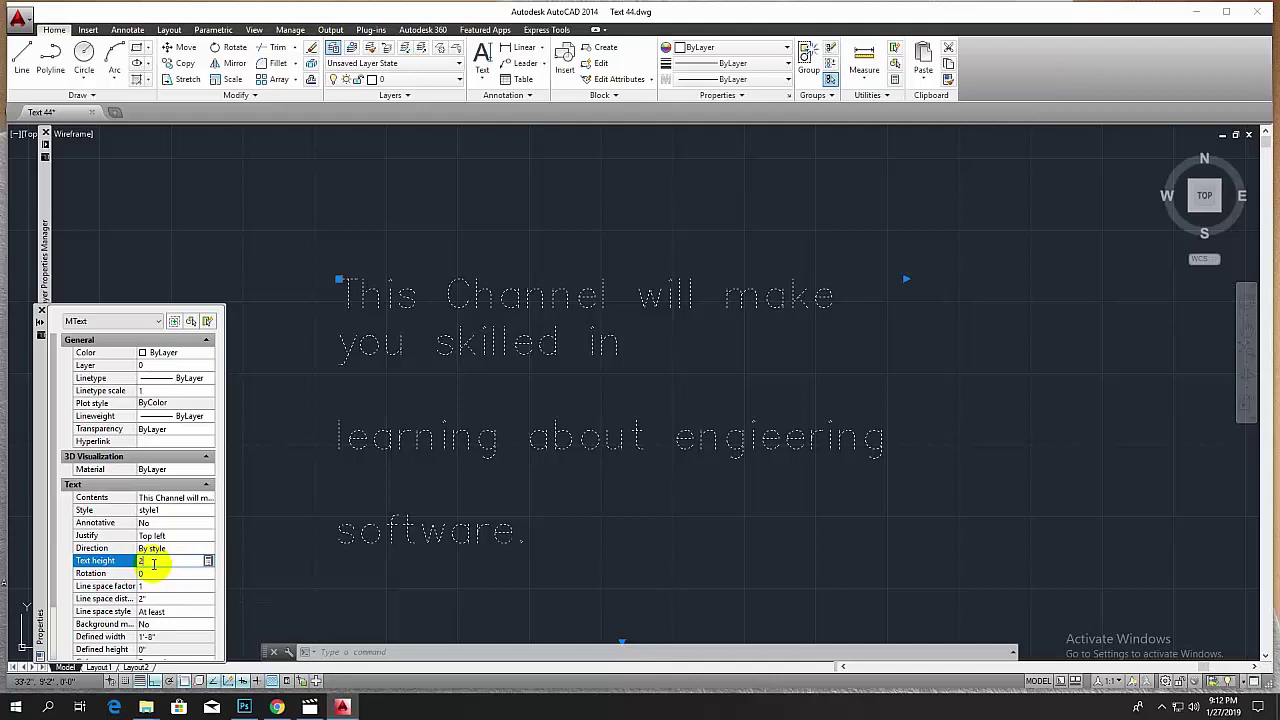
left_click(241, 503)
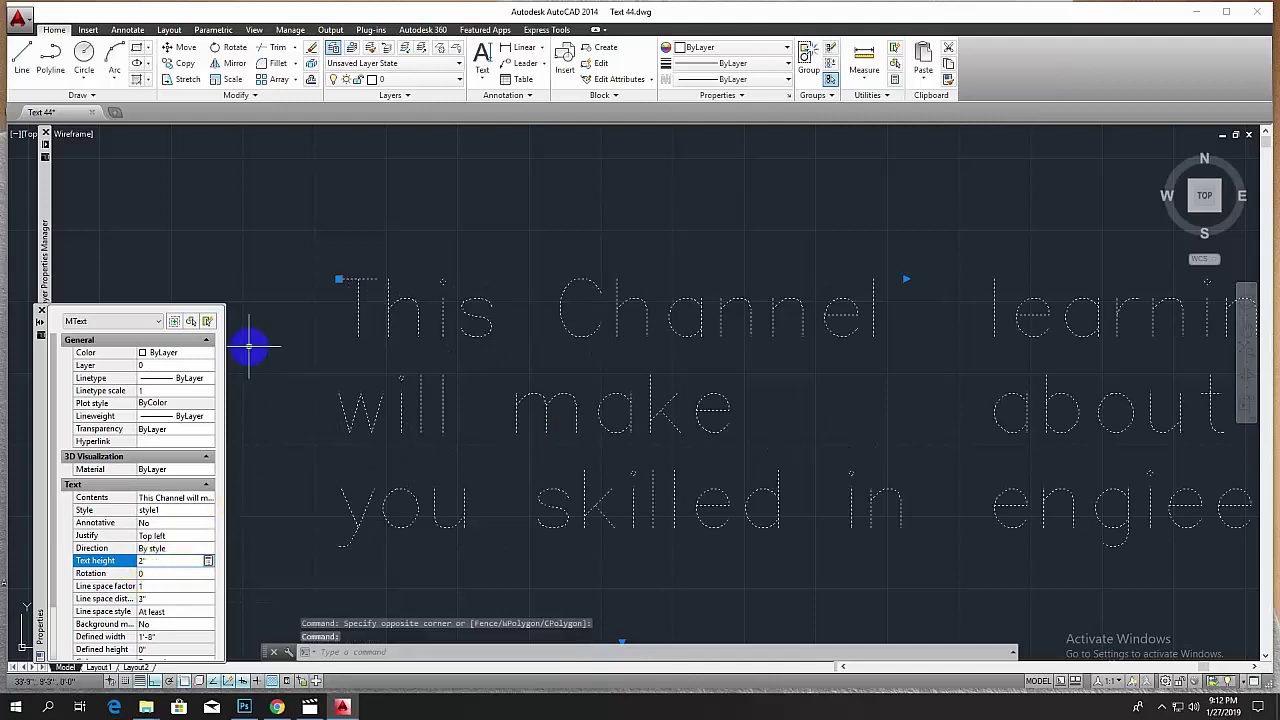
left_click(40, 322)
scroll(300, 428, "down", 5)
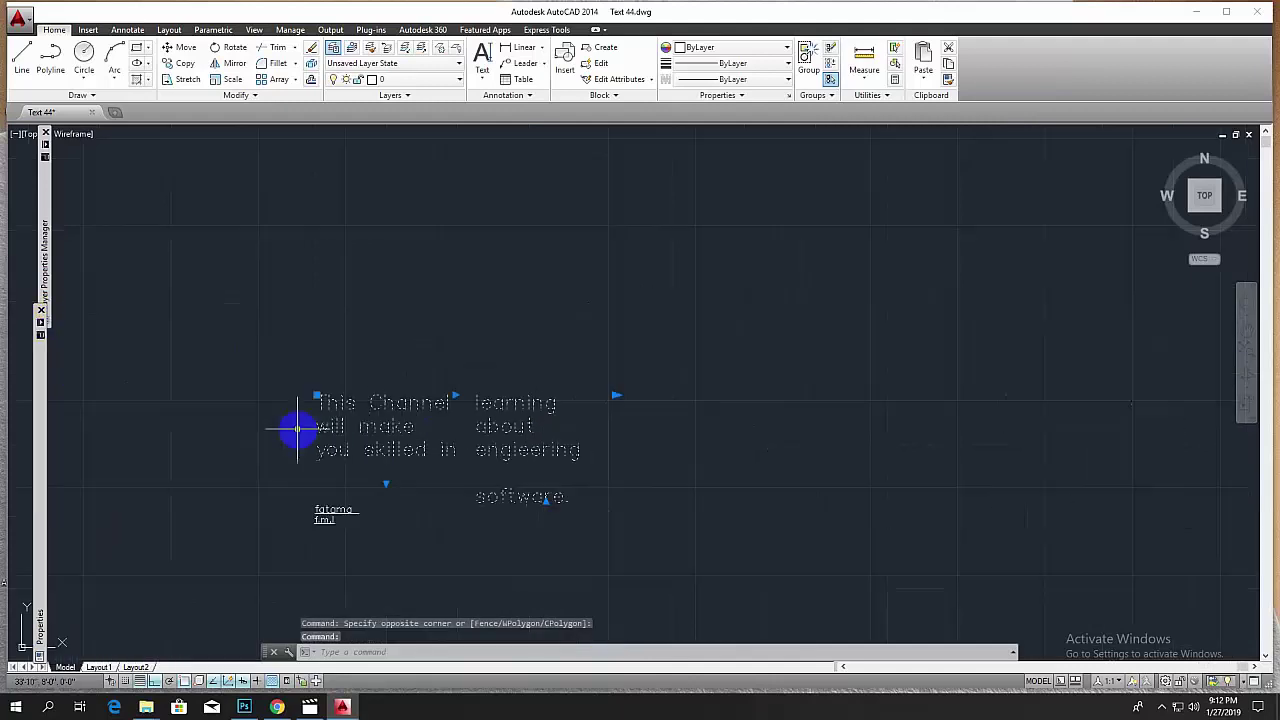
scroll(400, 480, "up", 2)
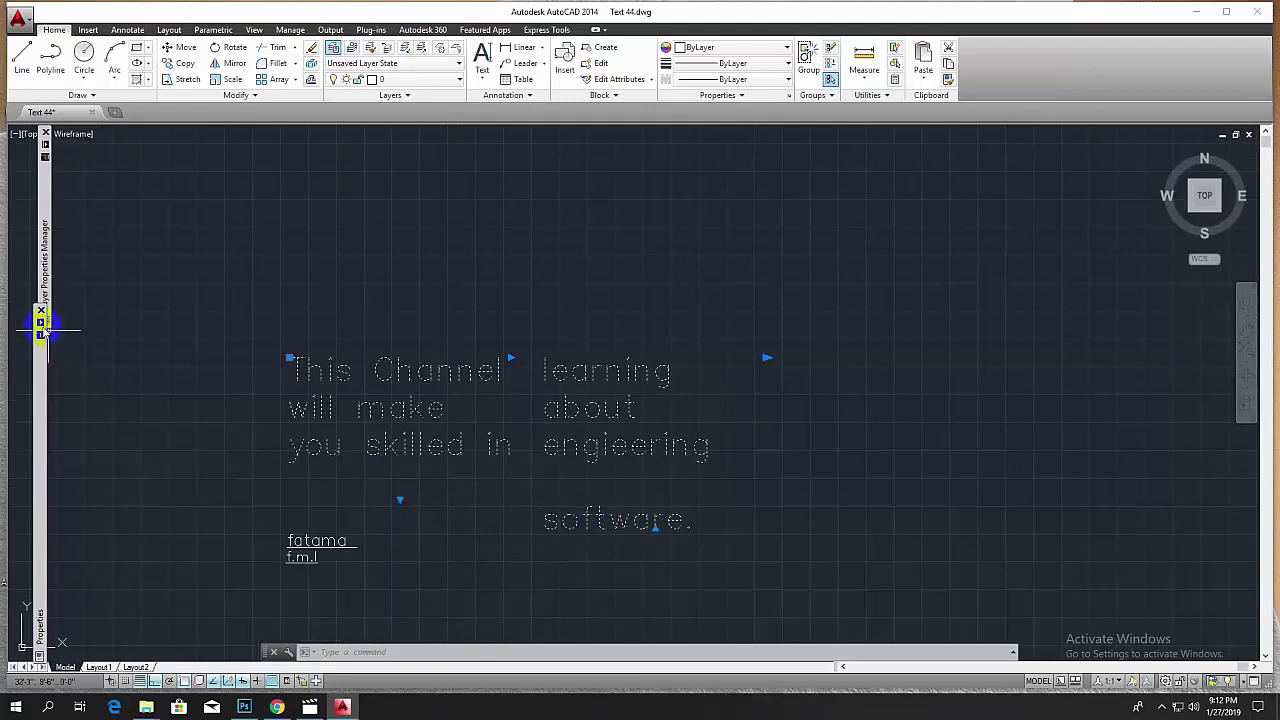
Step: Change the paragraph's Text height to 1
mouse_move(41, 325)
left_click(142, 560)
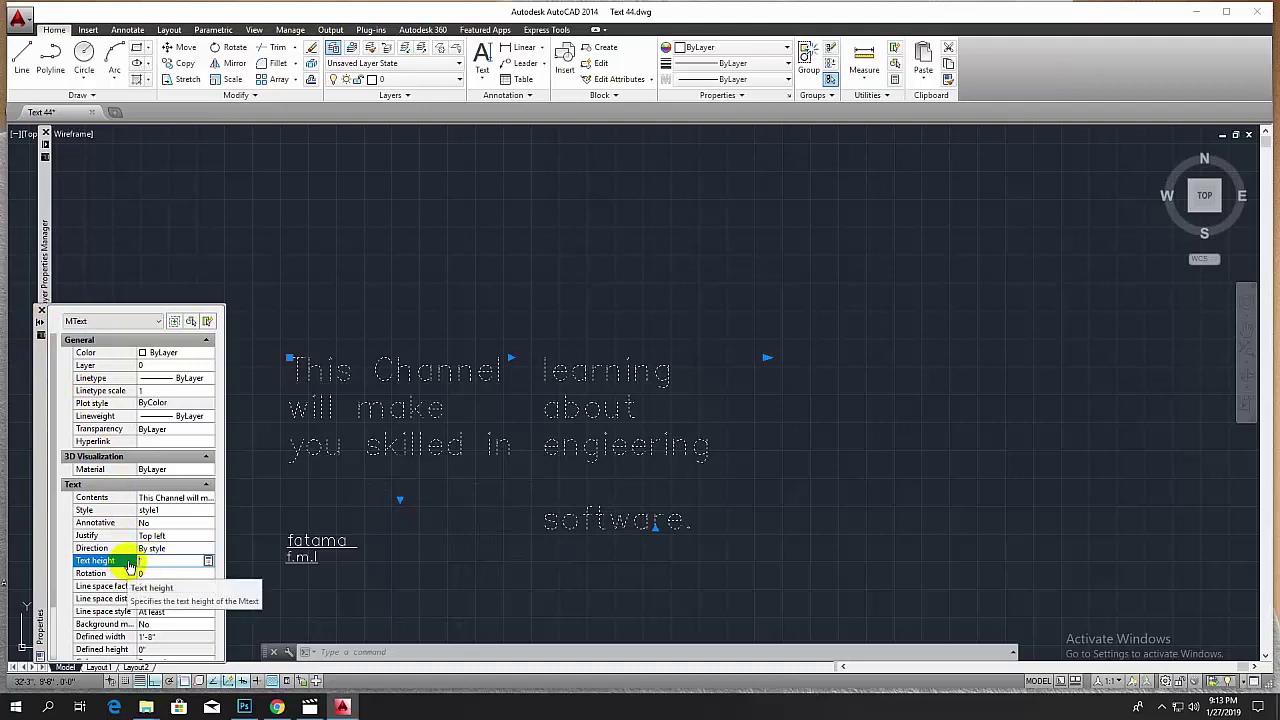
type("1")
key("Return")
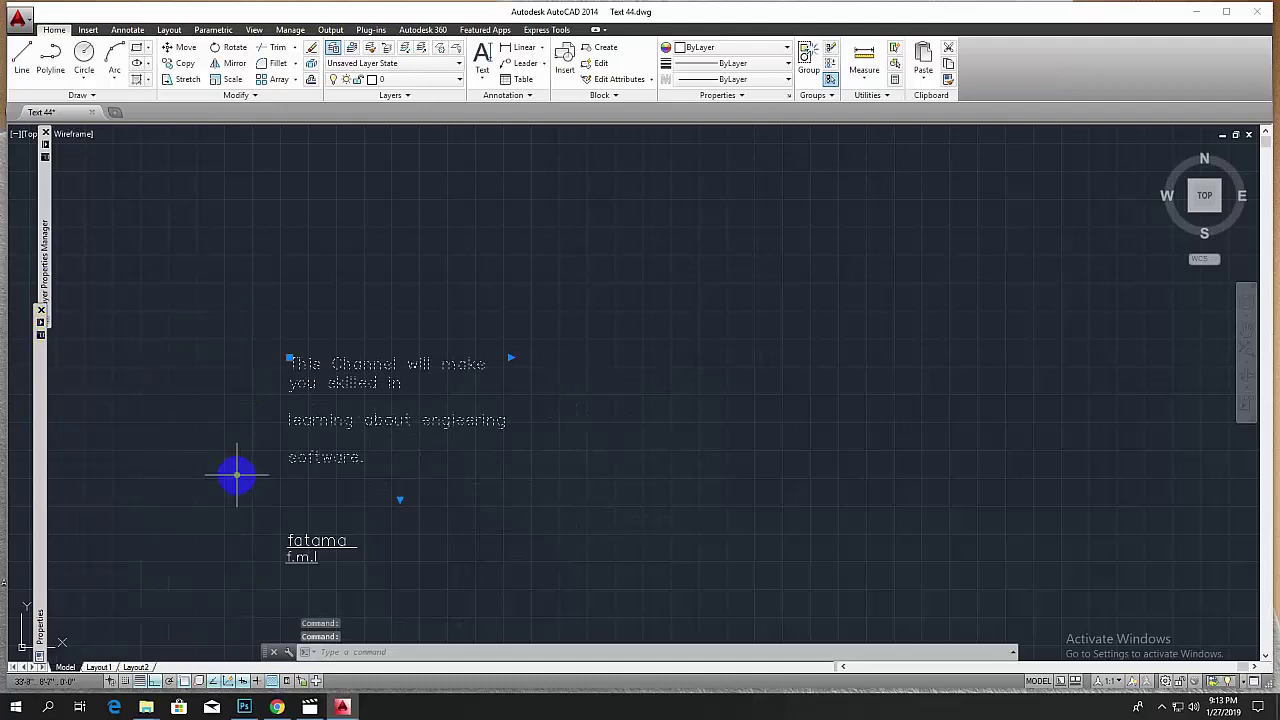
scroll(429, 486, "up", 2)
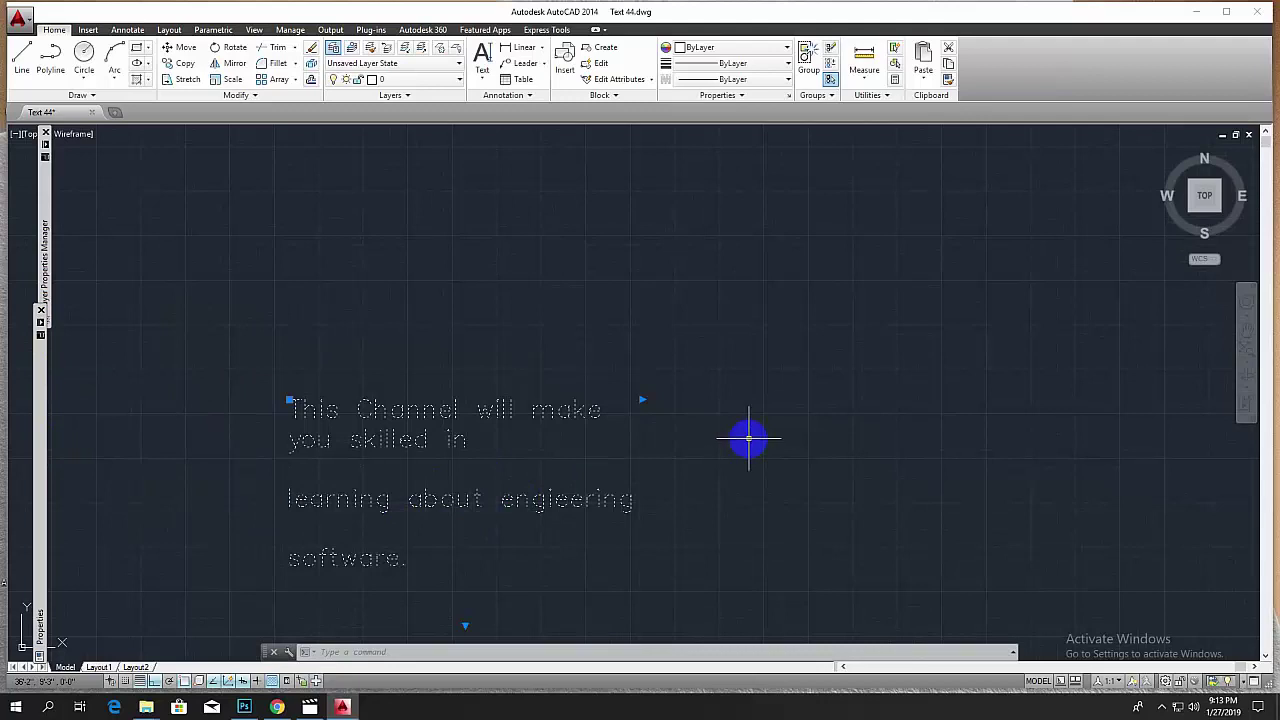
key("Escape")
middle_click_drag(748, 437, 881, 351)
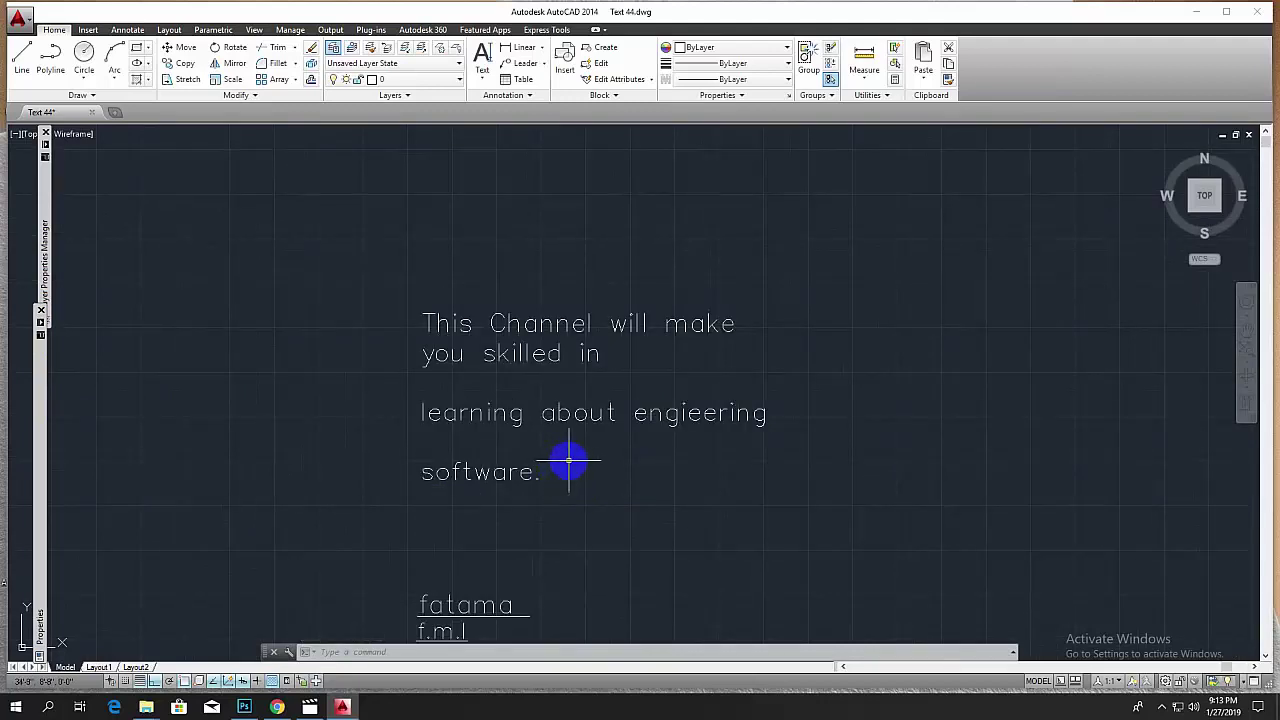
middle_click_drag(568, 461, 589, 437)
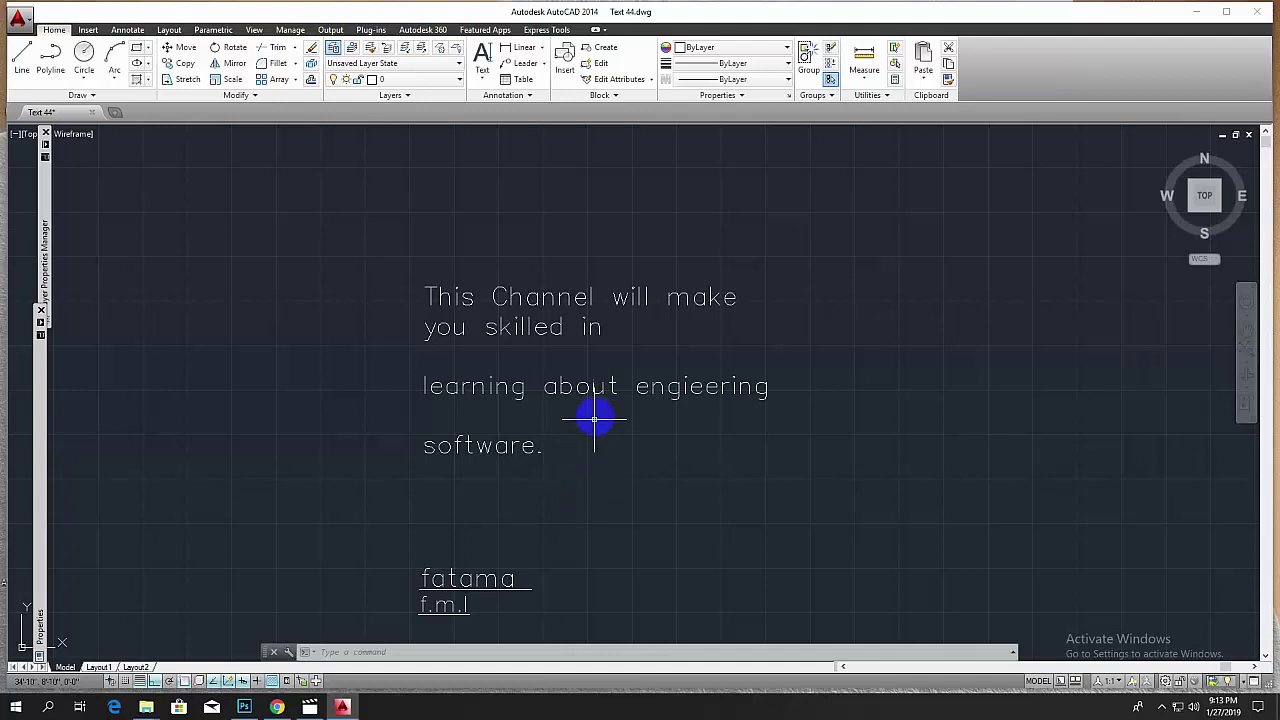
middle_click_drag(591, 449, 601, 433)
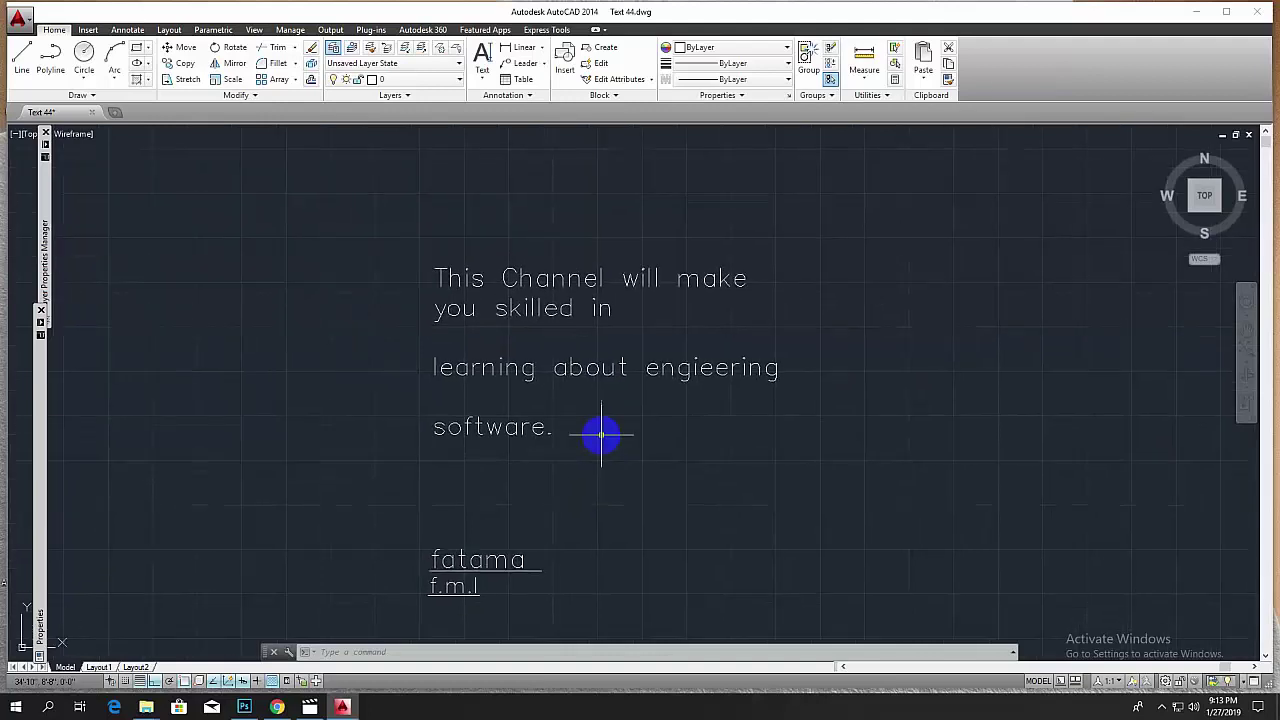